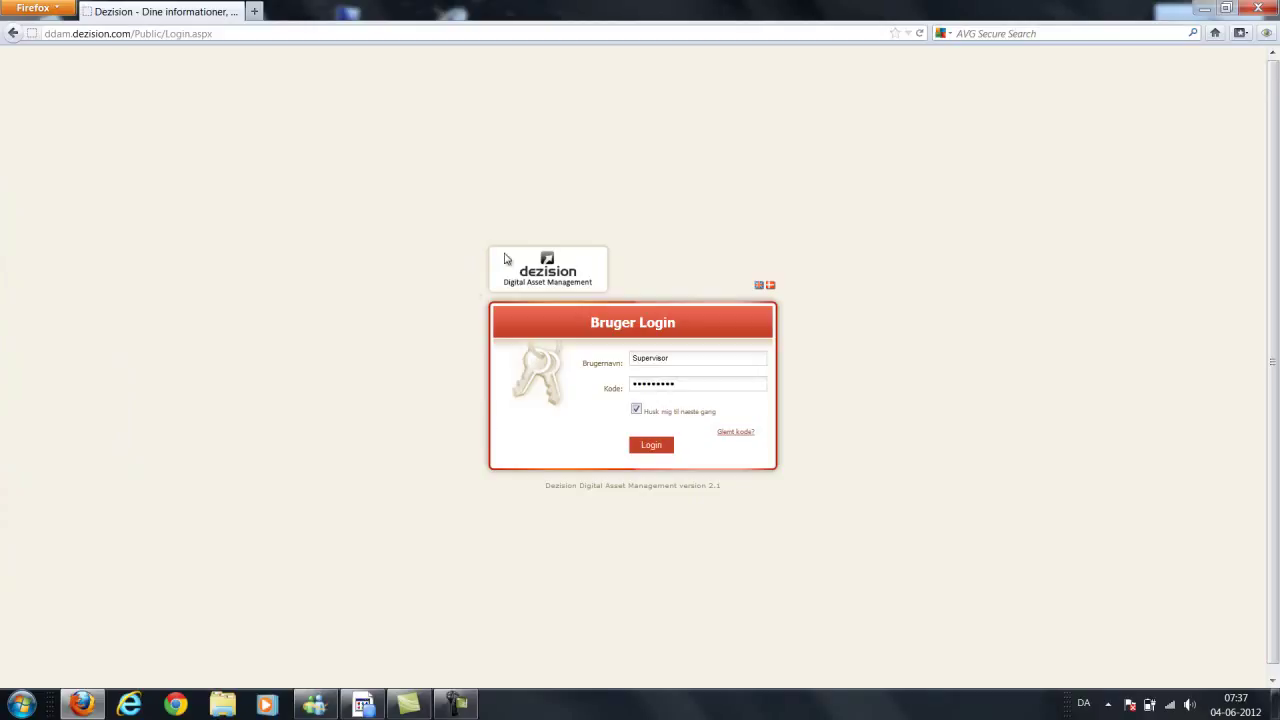
Log in to Dezision with the prefilled Supervisor account and view the available top-level menus.
{"action": "left_click", "coordinate": [651, 452]}
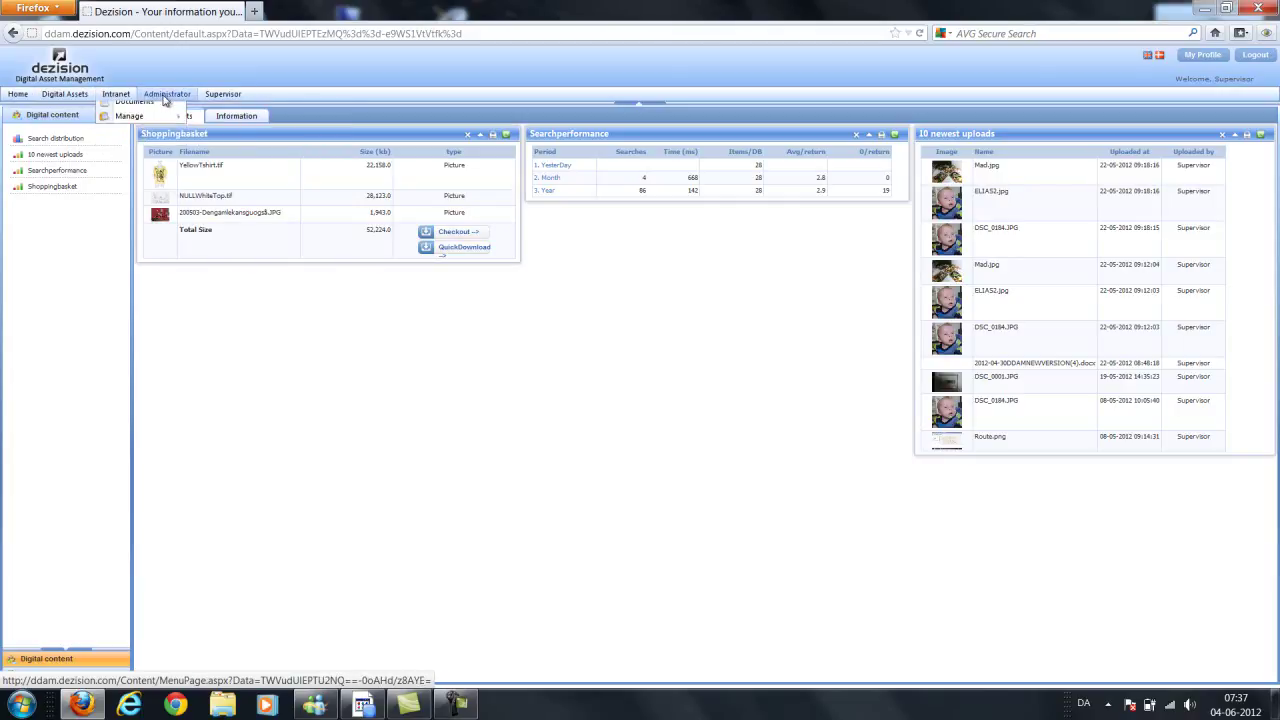
{"action": "mouse_move", "coordinate": [218, 97]}
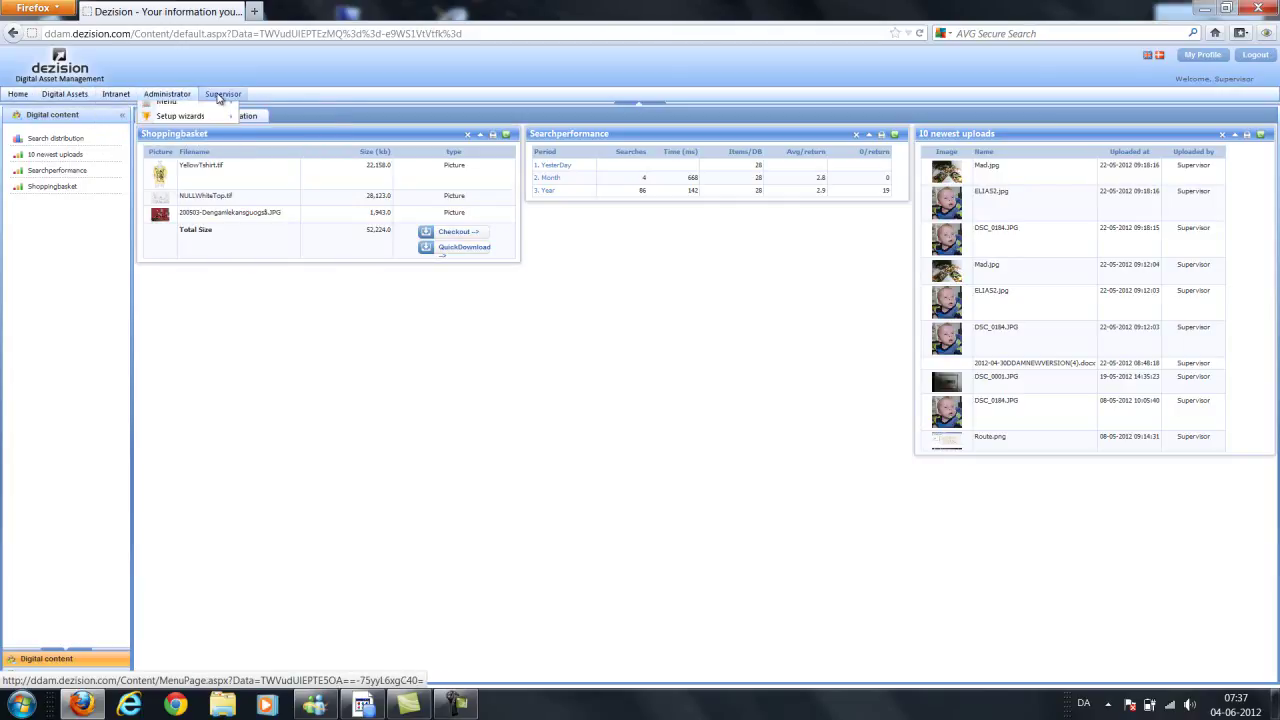
Switch to Chrome and open the ddam.dezision.com login page.
{"action": "left_click", "coordinate": [175, 704]}
{"action": "left_click", "coordinate": [252, 31]}
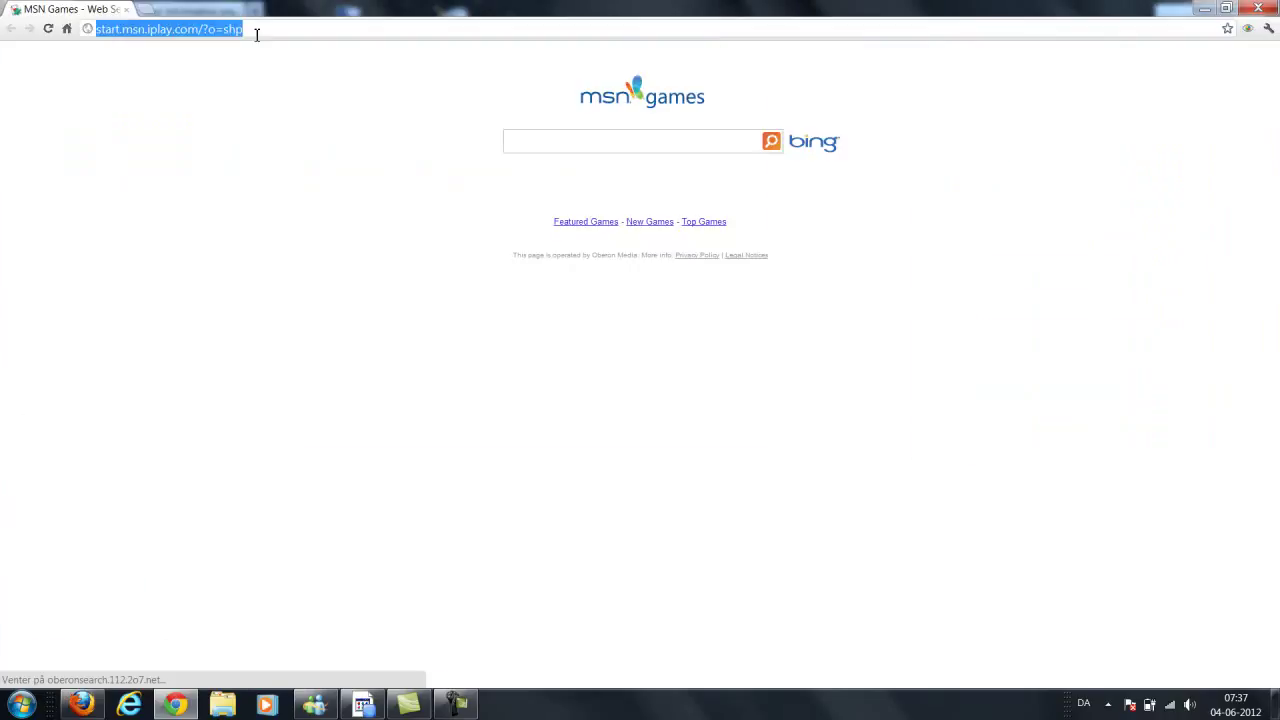
{"action": "type", "text": "DDAM."}
{"action": "key", "text": "Delete"}
{"action": "key", "text": "Return"}
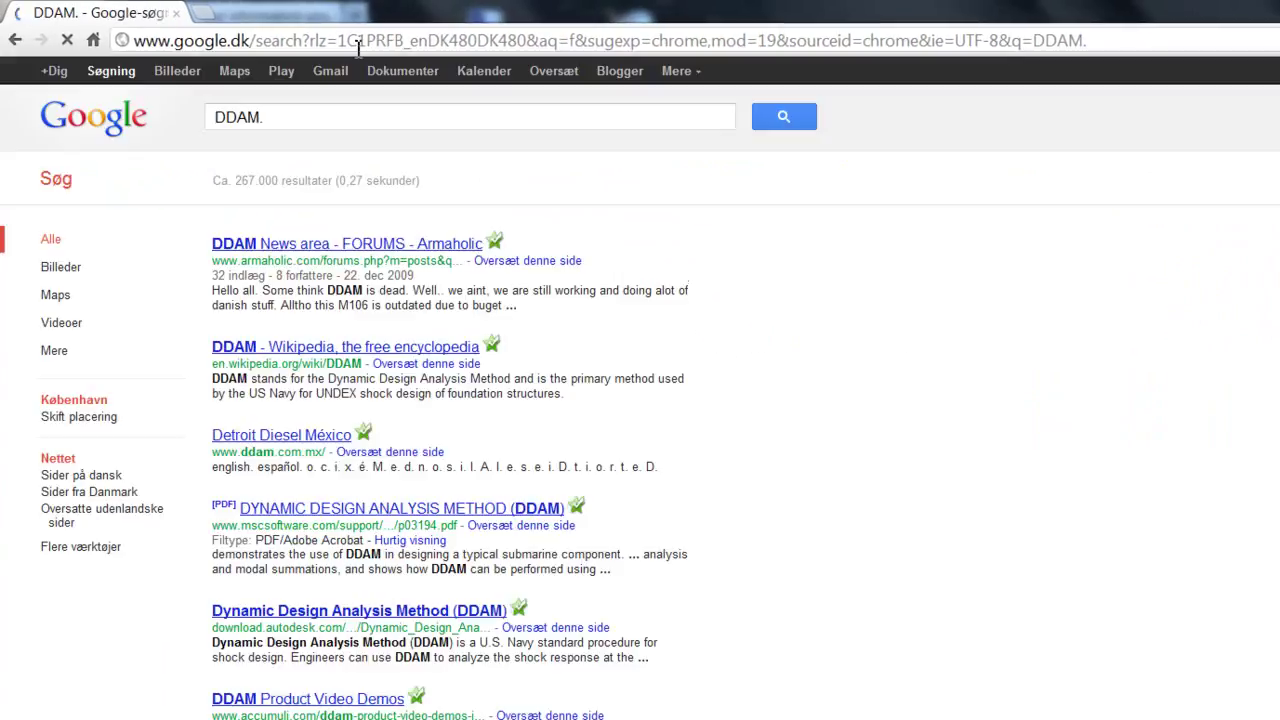
{"action": "double_click", "coordinate": [354, 46]}
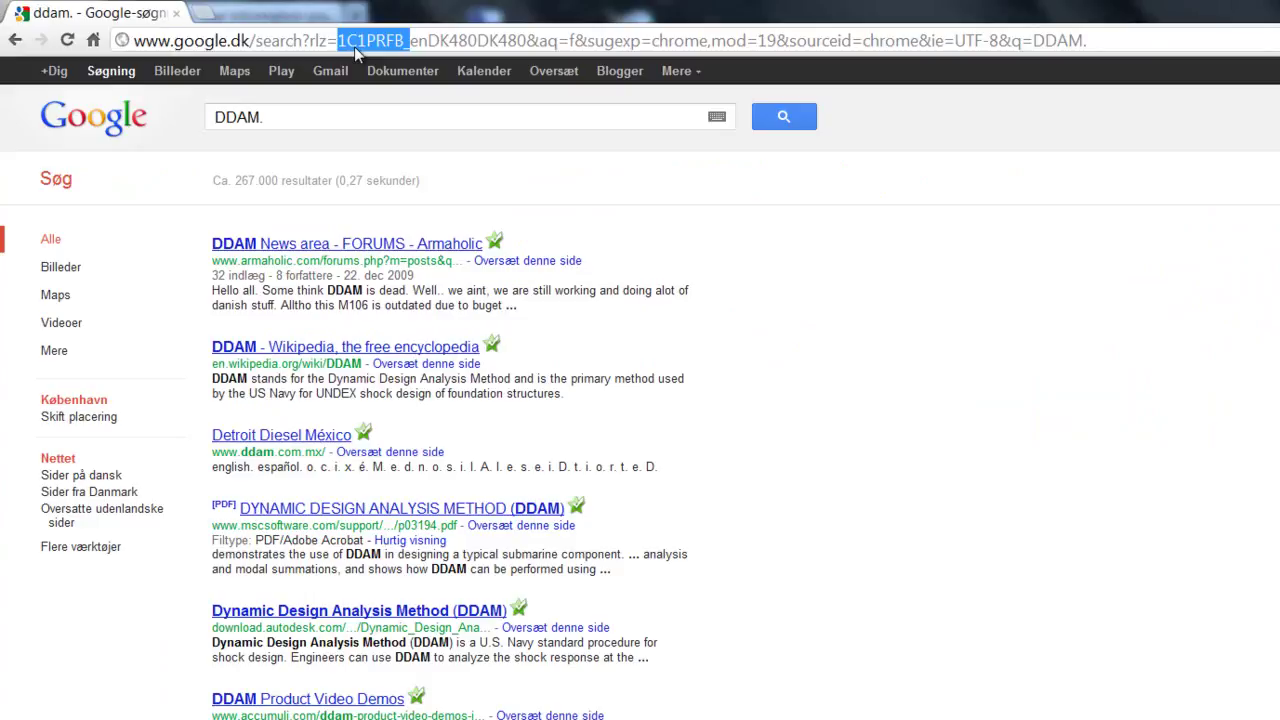
{"action": "key", "text": "ctrl+a"}
{"action": "type", "text": "DDAM."}
{"action": "key", "text": "Return"}
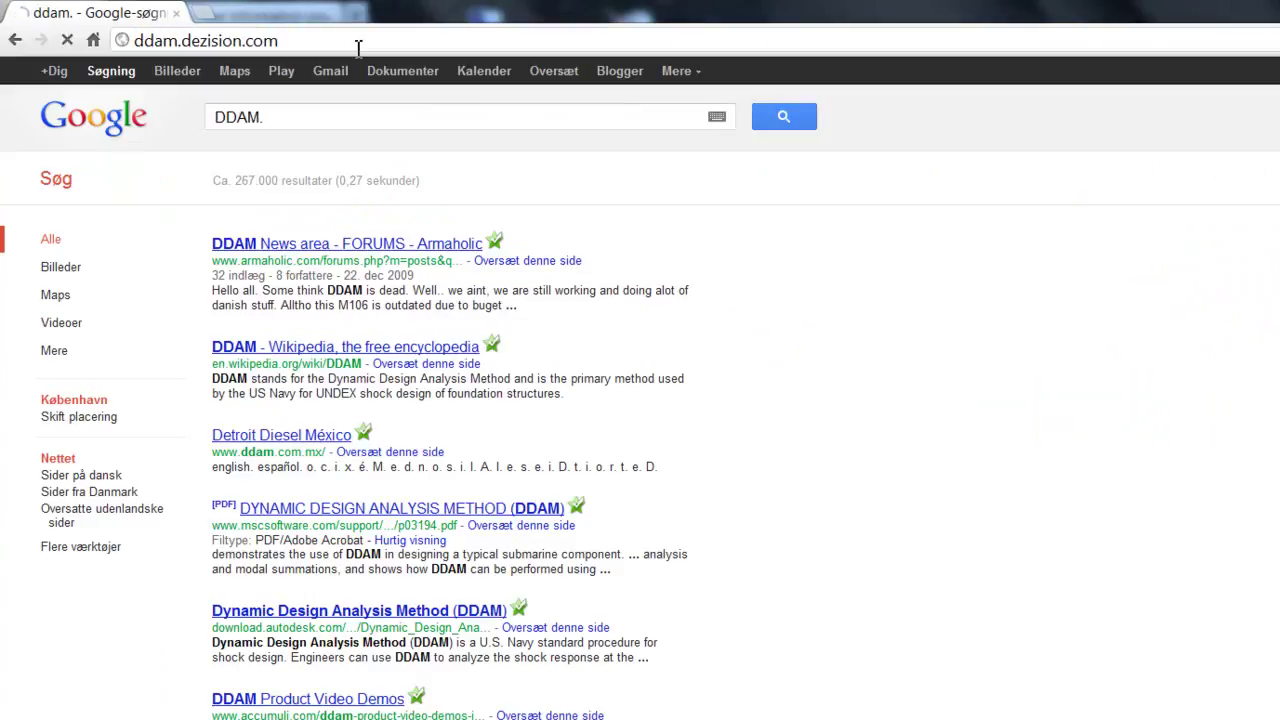
Log in as InternalUser with the account password and view the menus available to this account.
{"action": "type", "text": "iNTERN"}
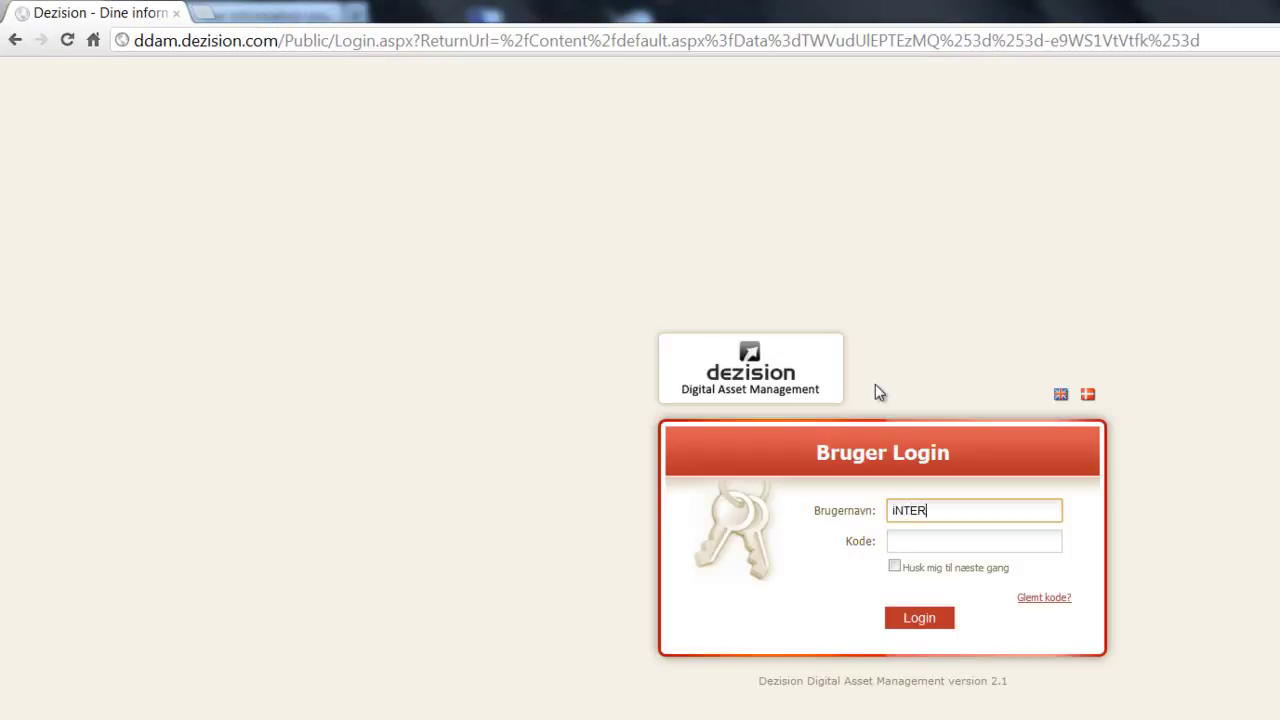
{"action": "key", "text": "BackSpace"}
{"action": "key", "text": "BackSpace"}
{"action": "key", "text": "BackSpace"}
{"action": "key", "text": "BackSpace"}
{"action": "key", "text": "BackSpace"}
{"action": "key", "text": "BackSpace"}
{"action": "type", "text": "InternalUser"}
{"action": "key", "text": "Tab"}
{"action": "type", "text": "****"}
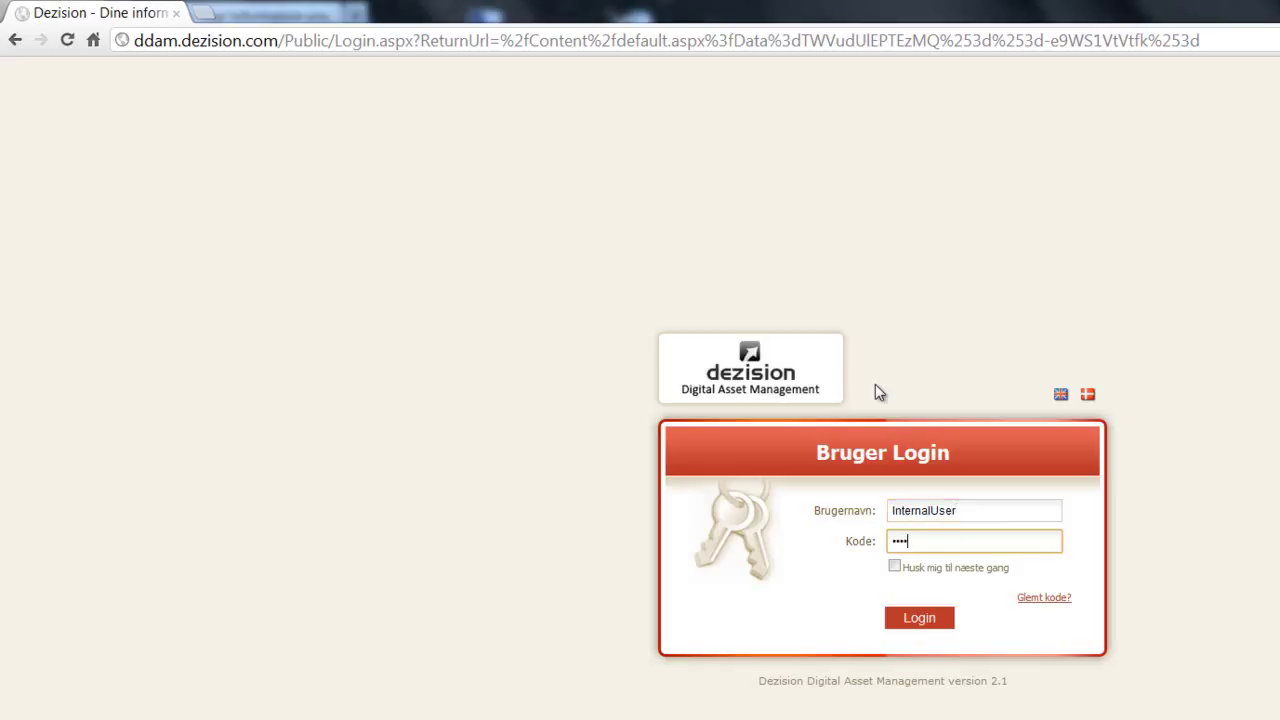
{"action": "left_click", "coordinate": [918, 620]}
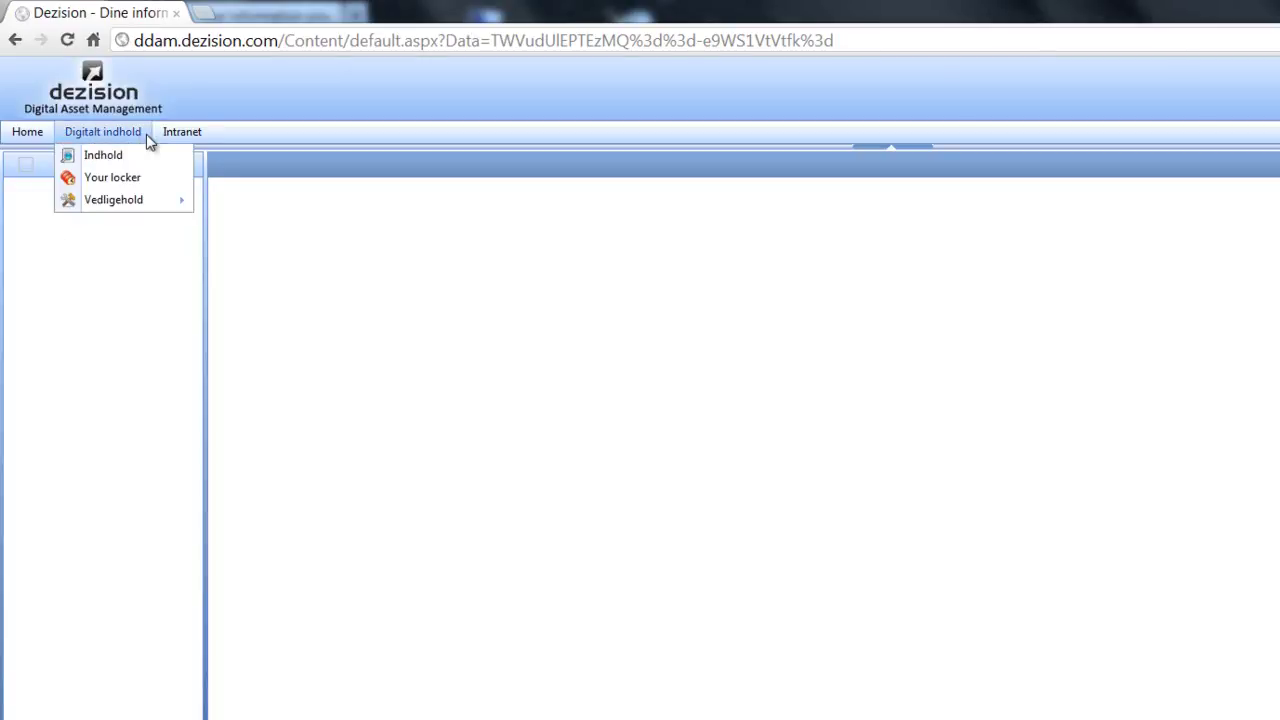
{"action": "mouse_move", "coordinate": [176, 131]}
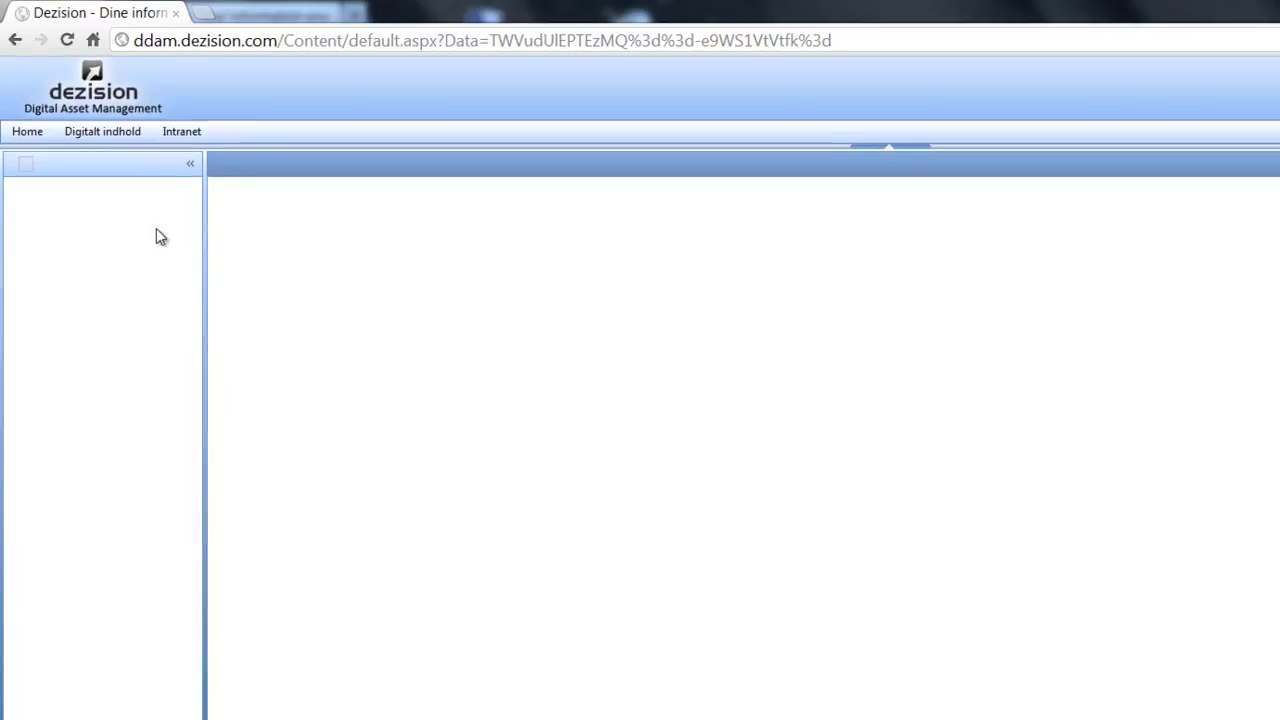
Switch back to Firefox, assign the Administrator role to InternalUser in user maintenance and save the roles.
{"action": "key", "text": "alt+Tab"}
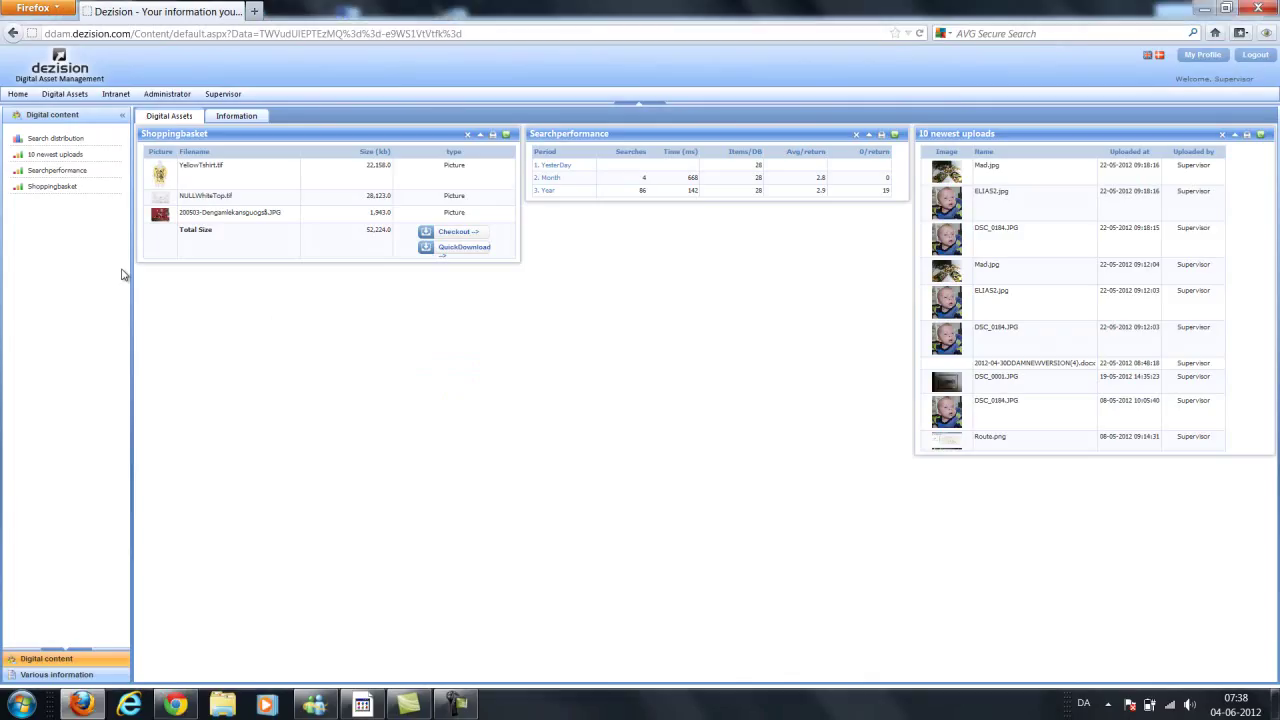
{"action": "mouse_move", "coordinate": [220, 94]}
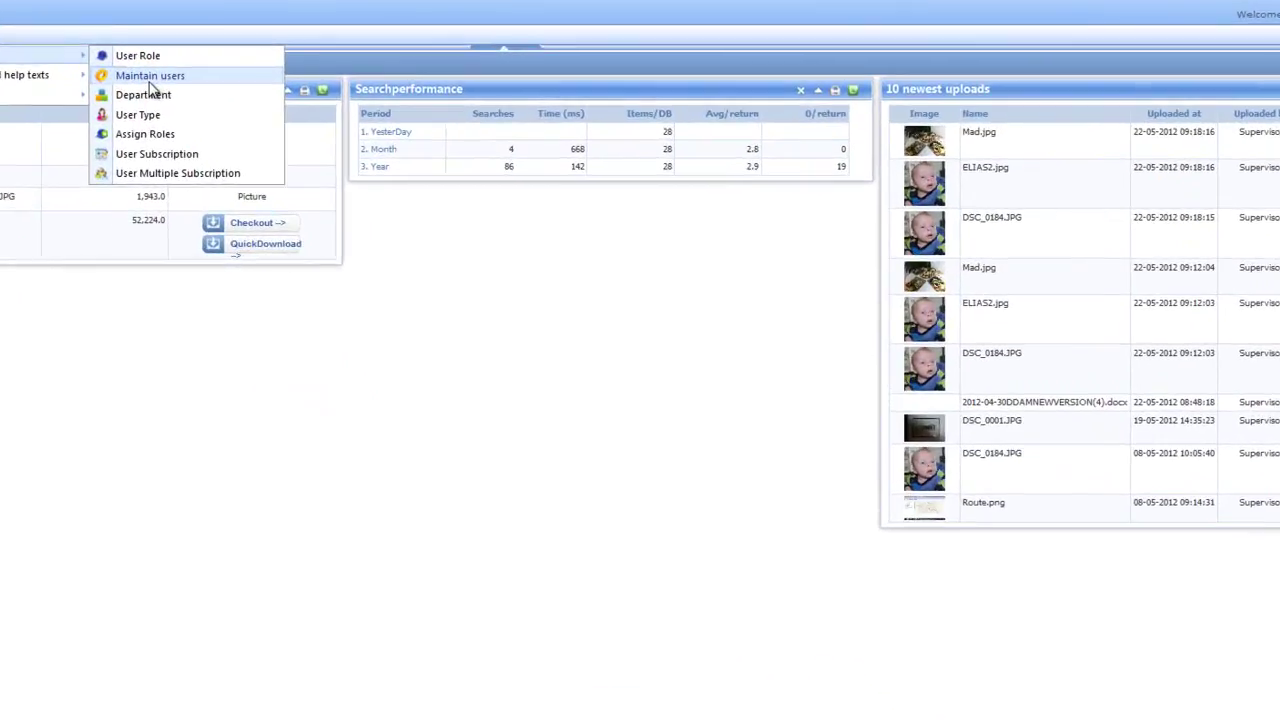
{"action": "left_click", "coordinate": [65, 64]}
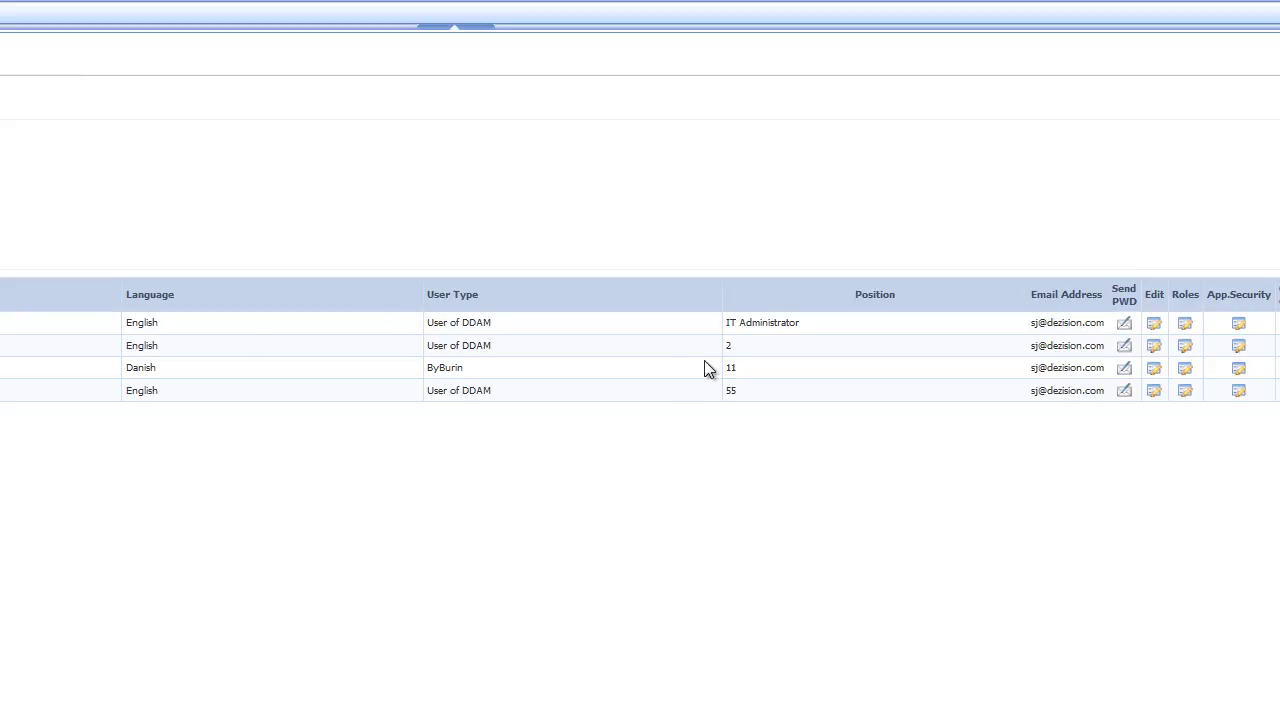
{"action": "left_click", "coordinate": [1185, 370]}
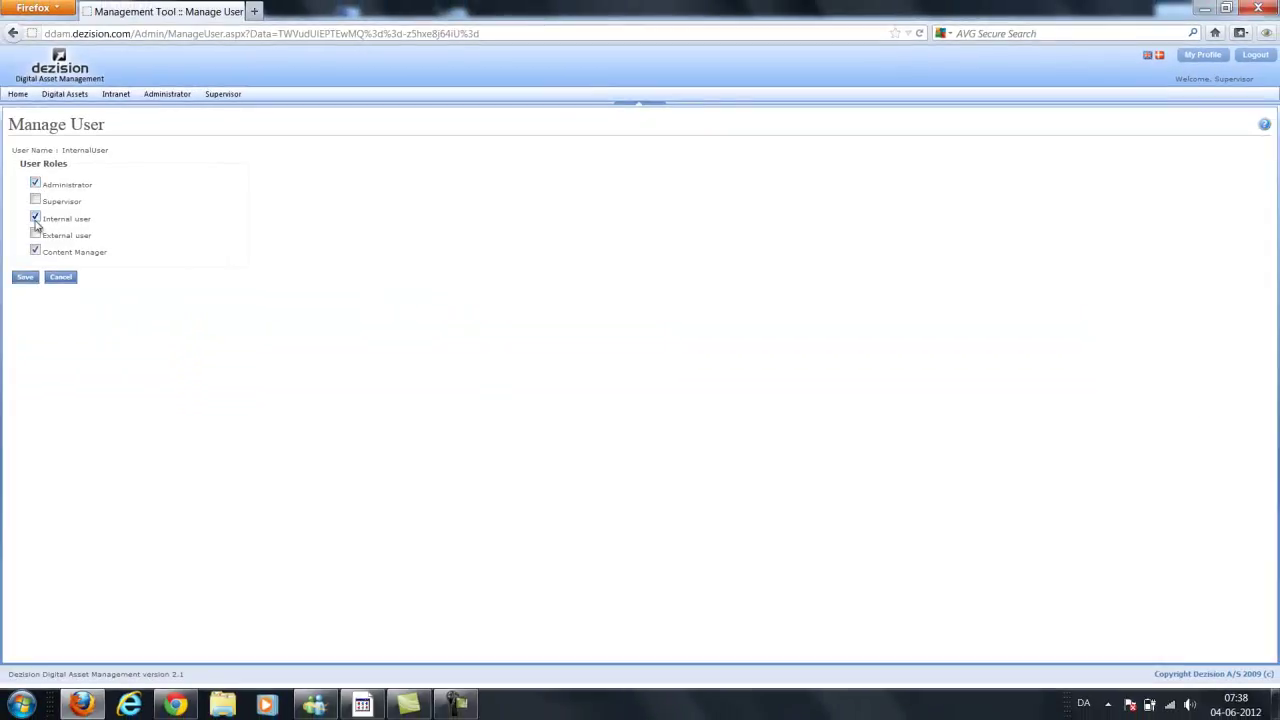
{"action": "left_click", "coordinate": [28, 279]}
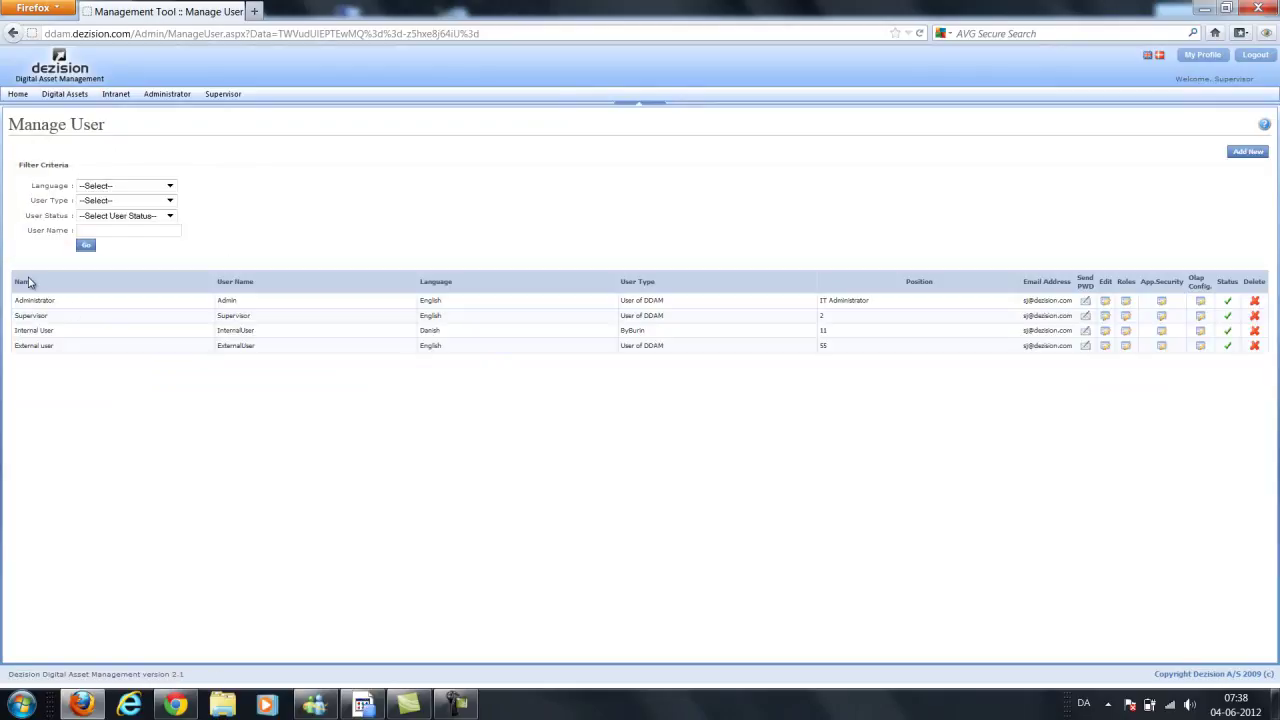
Switch to Chrome, reload the internal user's home page and log out of the account.
{"action": "left_click", "coordinate": [175, 705]}
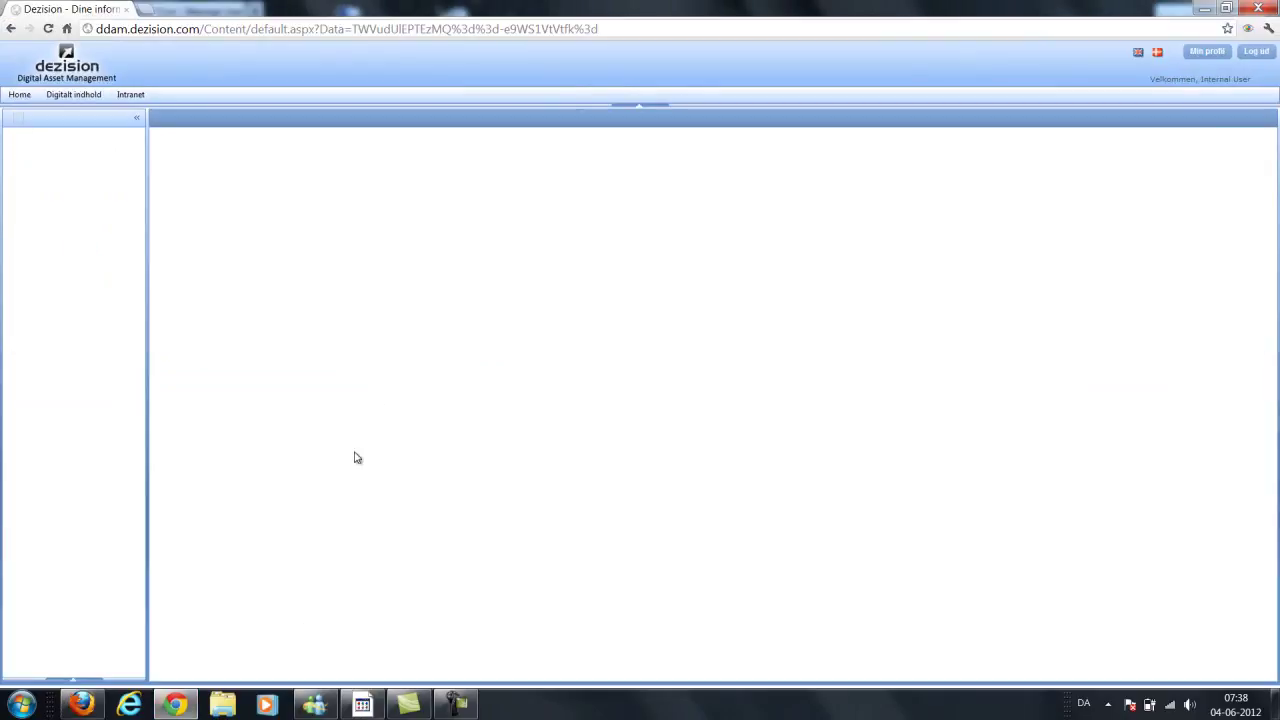
{"action": "left_click", "coordinate": [19, 95]}
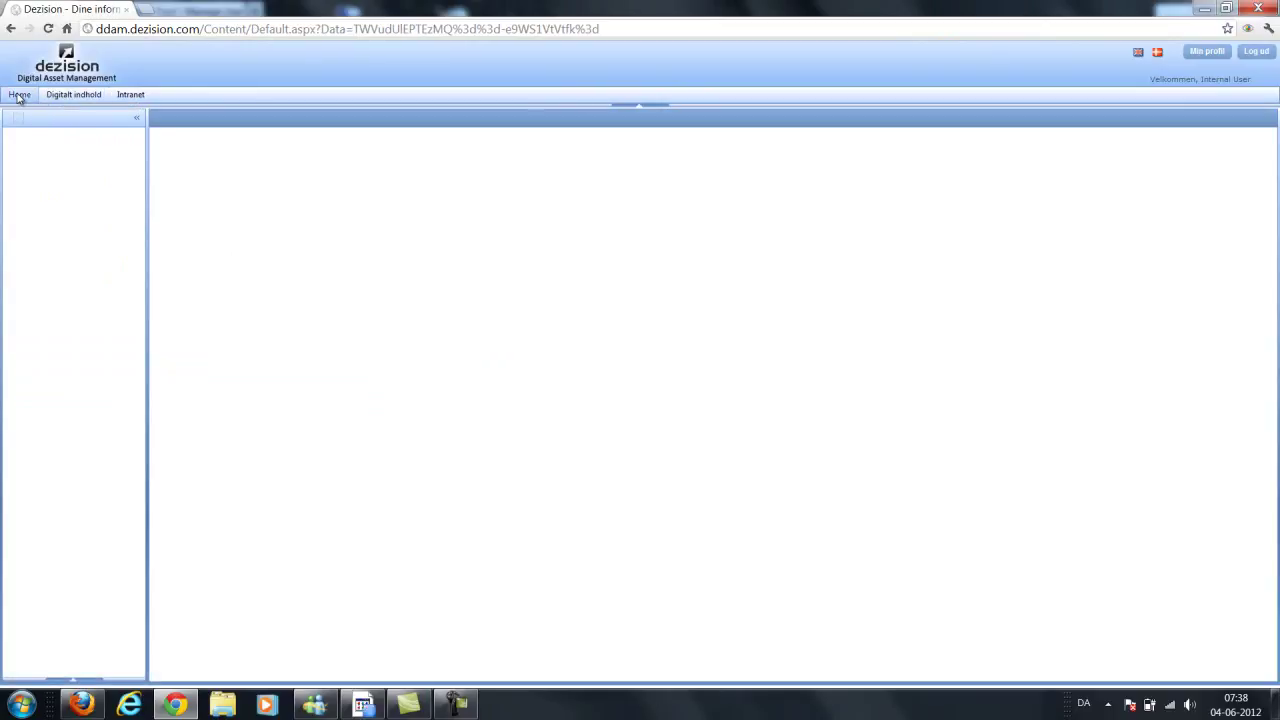
{"action": "left_click", "coordinate": [1256, 51]}
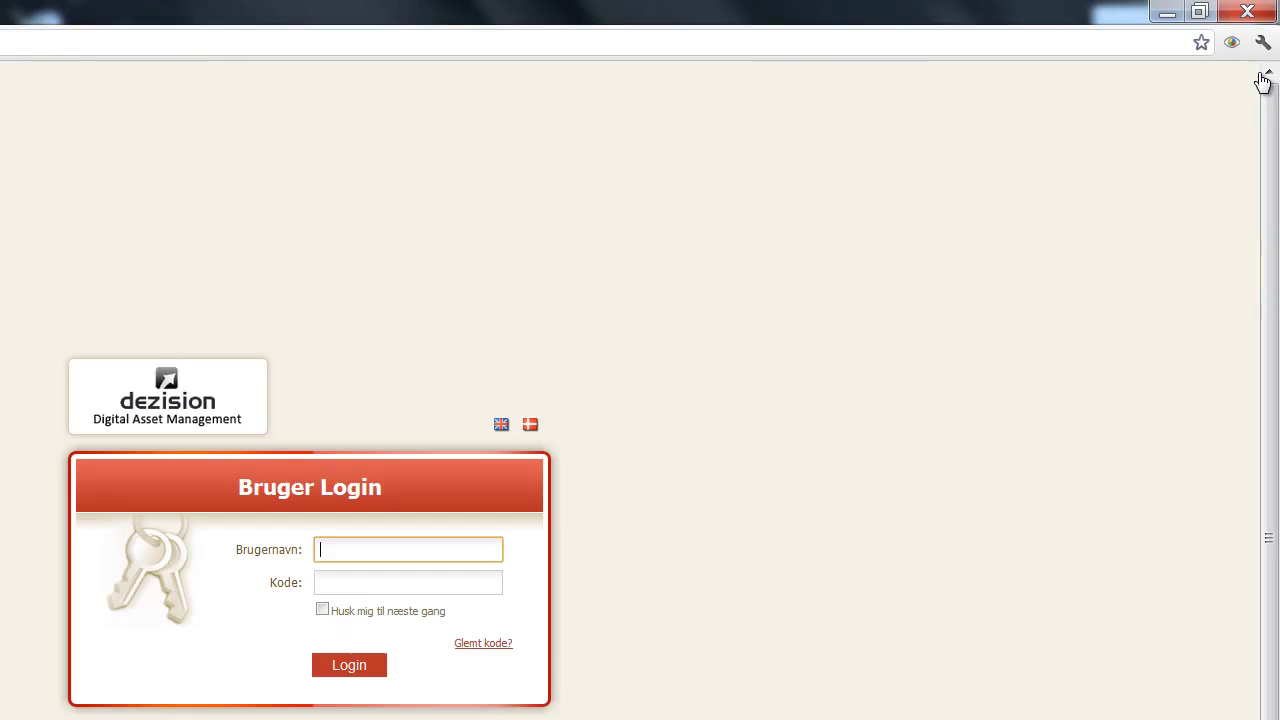
Log in again as internaluser with the account password and check which menus the account offers.
{"action": "type", "text": "internaluser"}
{"action": "key", "text": "Tab"}
{"action": "type", "text": "****"}
{"action": "left_click", "coordinate": [349, 668]}
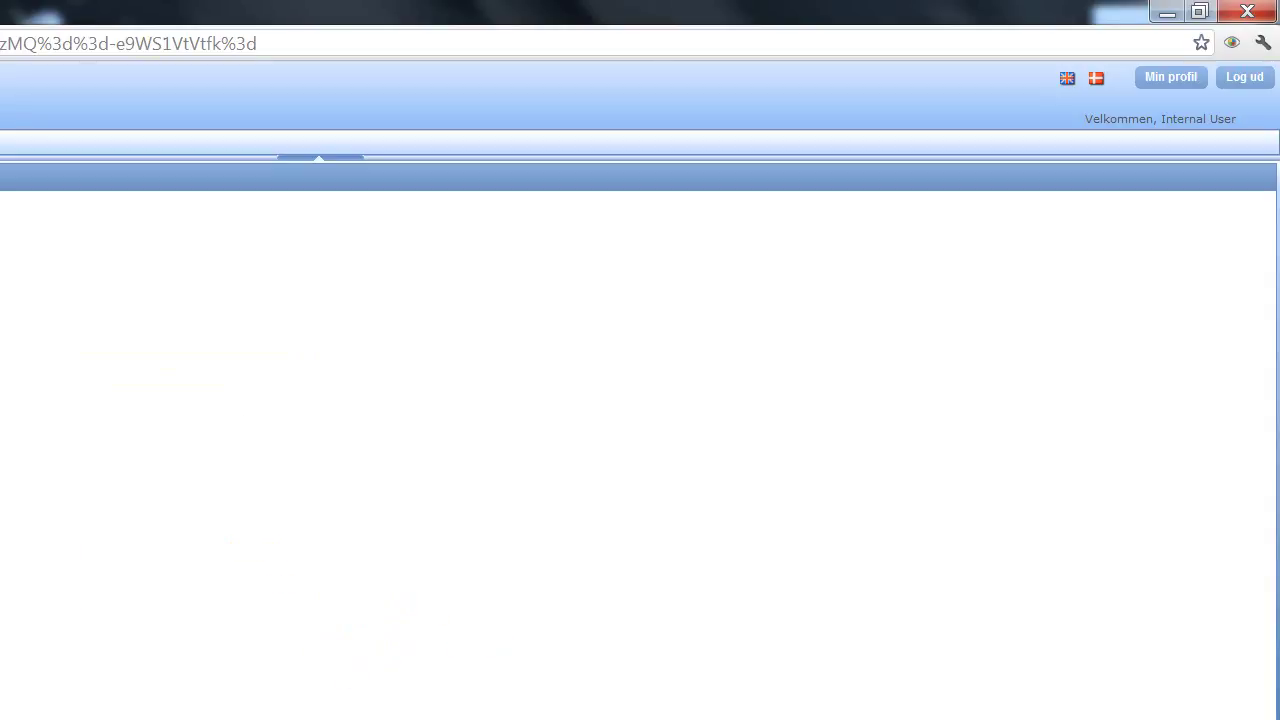
{"action": "left_click", "coordinate": [1067, 82]}
{"action": "left_click", "coordinate": [1095, 82]}
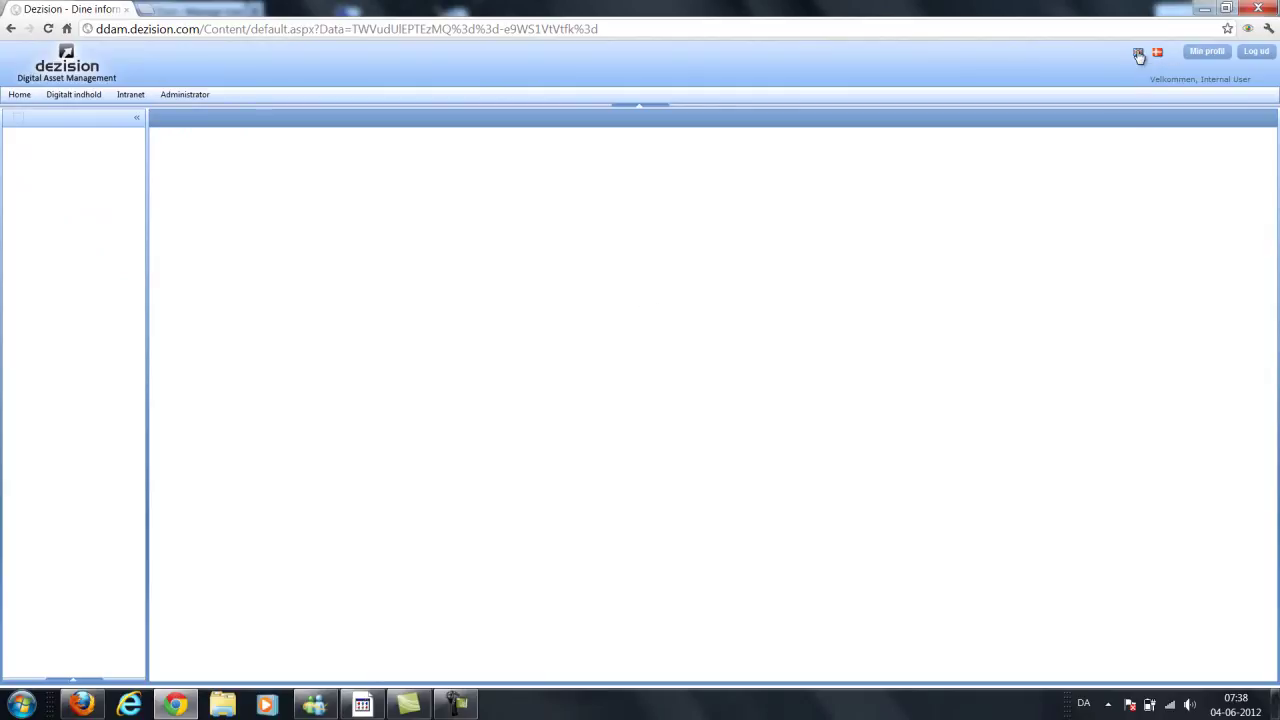
{"action": "mouse_move", "coordinate": [202, 94]}
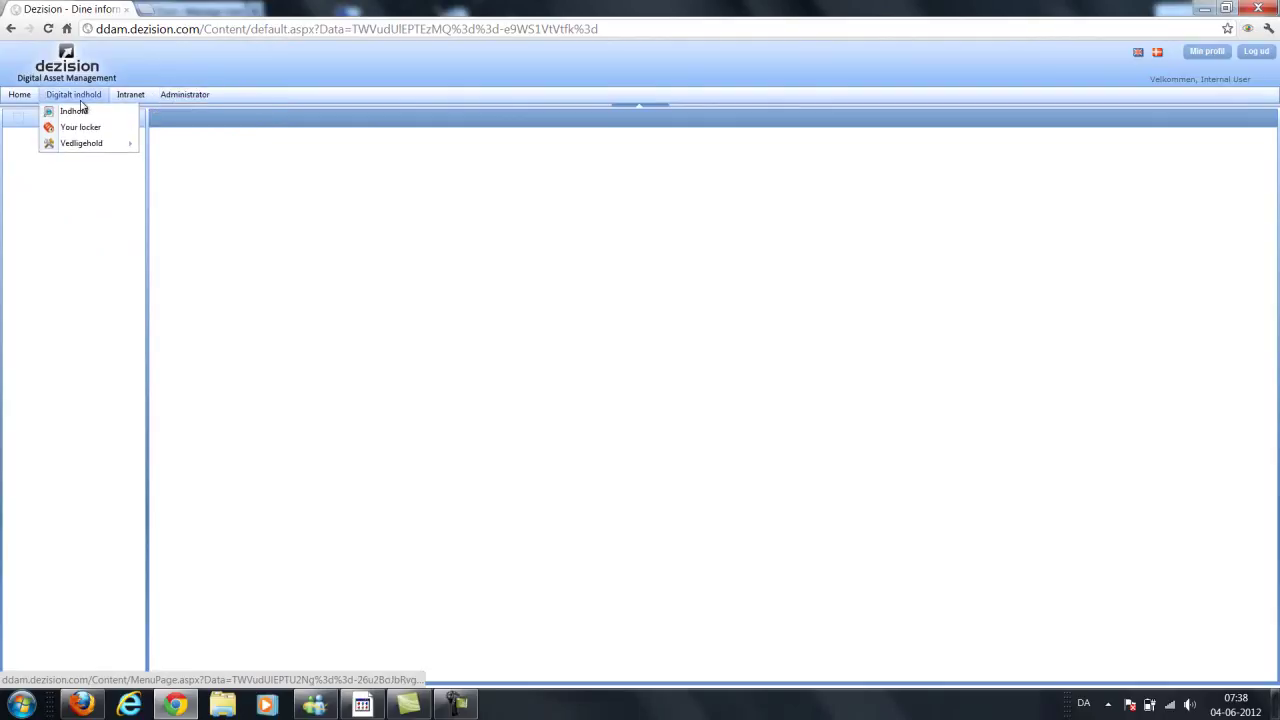
Switch to Firefox, examine the role list of the Administrator item in the menu structure and close it without changes.
{"action": "left_click", "coordinate": [82, 704]}
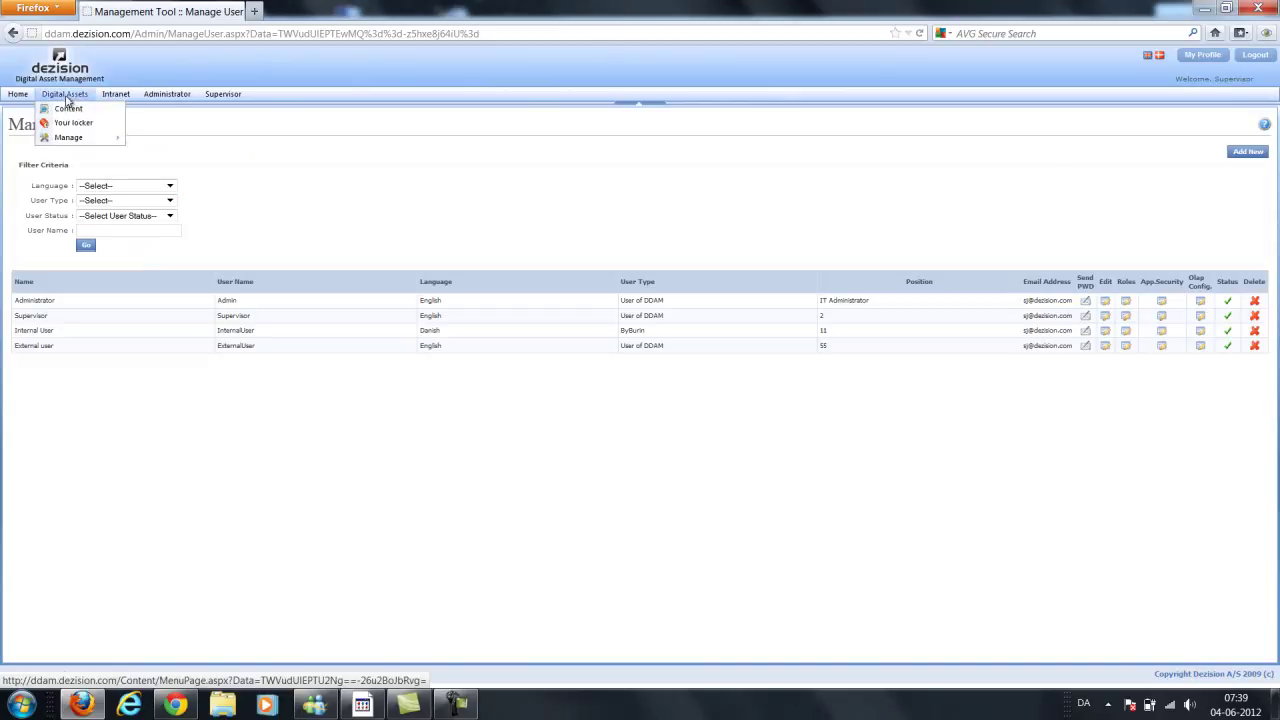
{"action": "mouse_move", "coordinate": [170, 101]}
{"action": "mouse_move", "coordinate": [166, 123]}
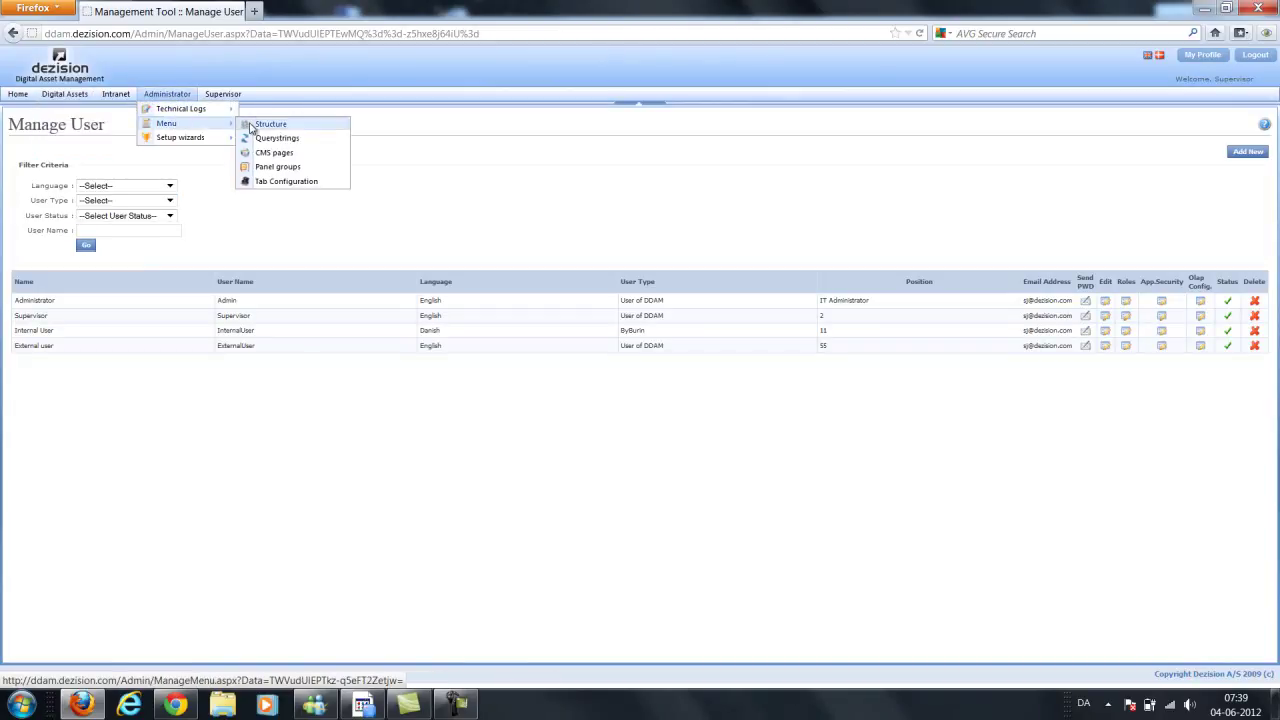
{"action": "left_click", "coordinate": [263, 127]}
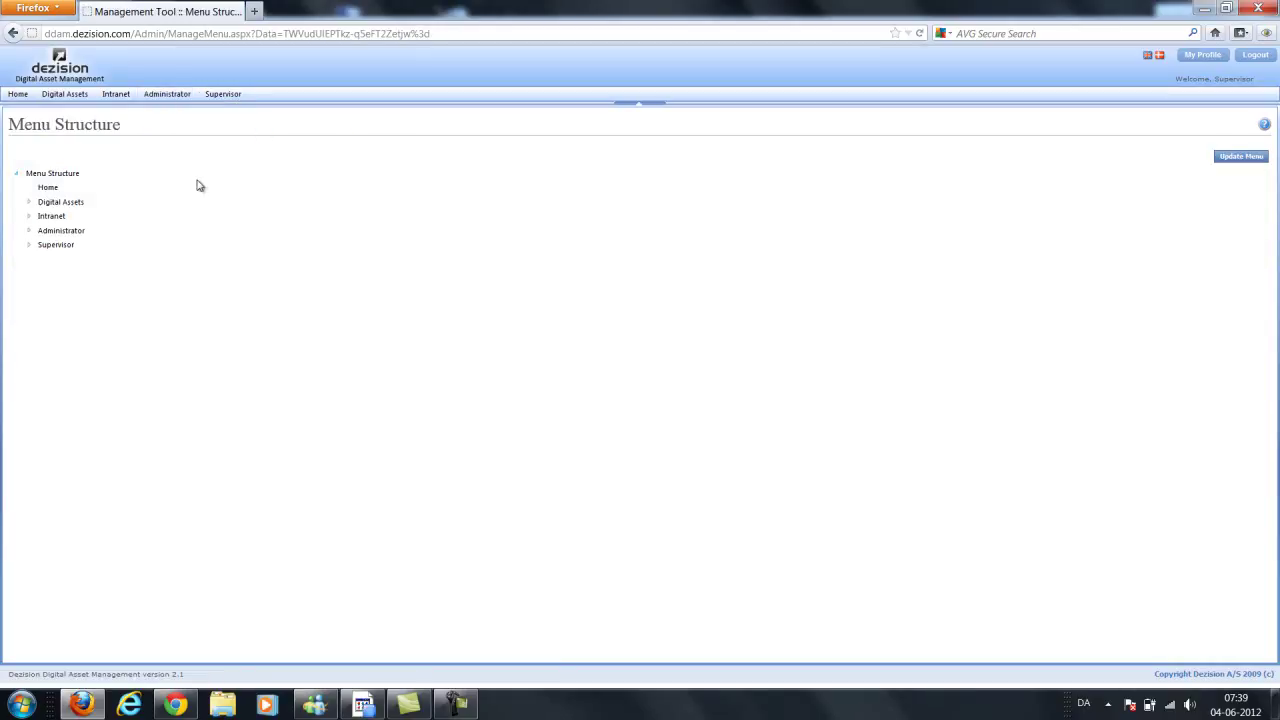
{"action": "right_click", "coordinate": [60, 232]}
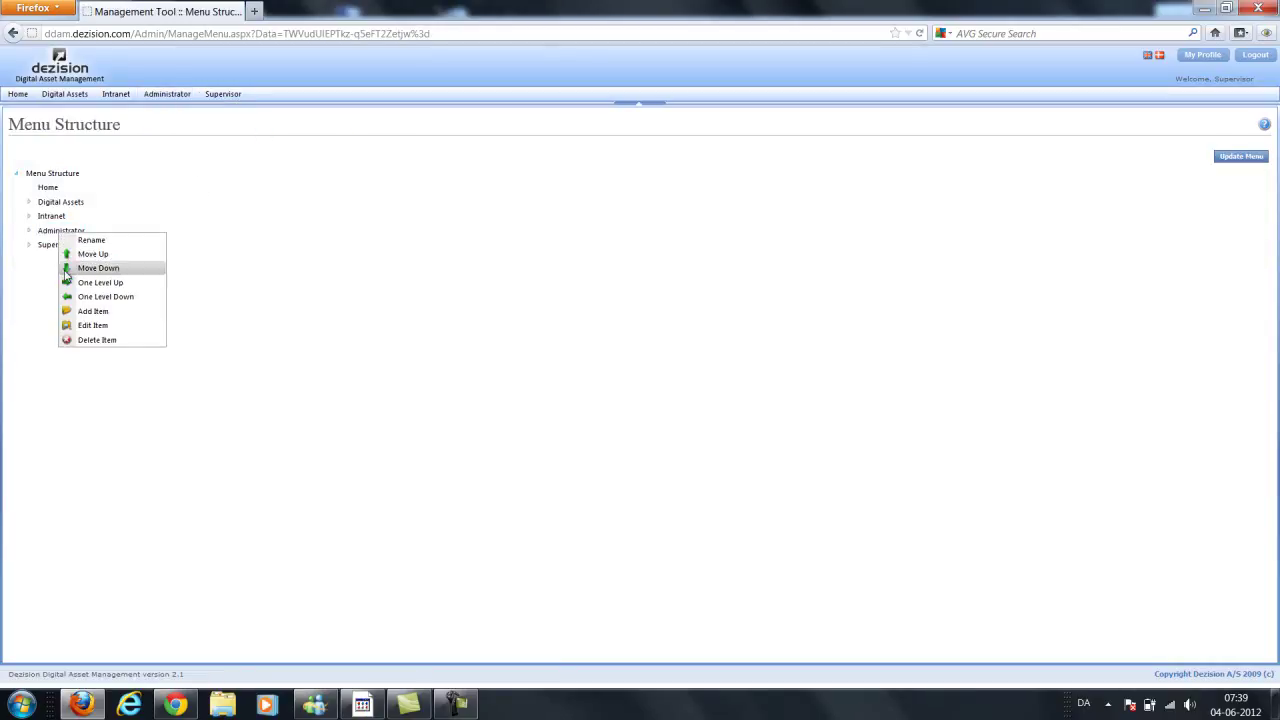
{"action": "left_click", "coordinate": [85, 327]}
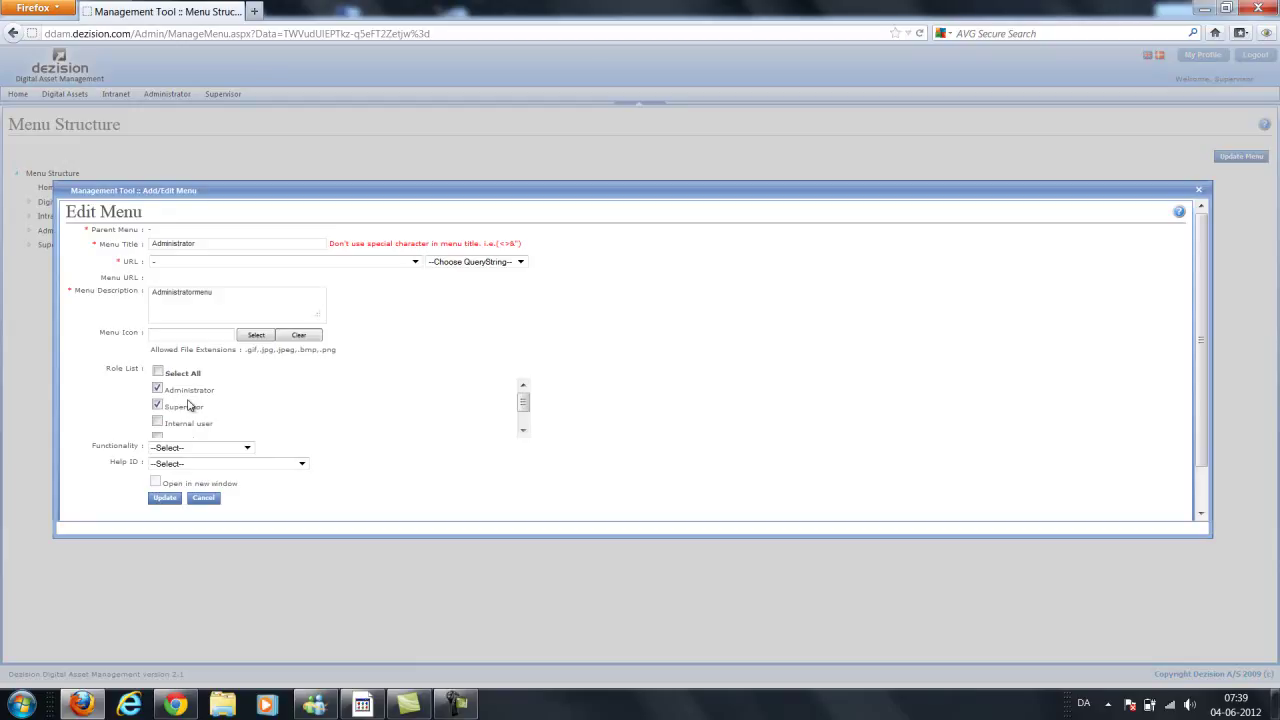
{"action": "left_click", "coordinate": [203, 498]}
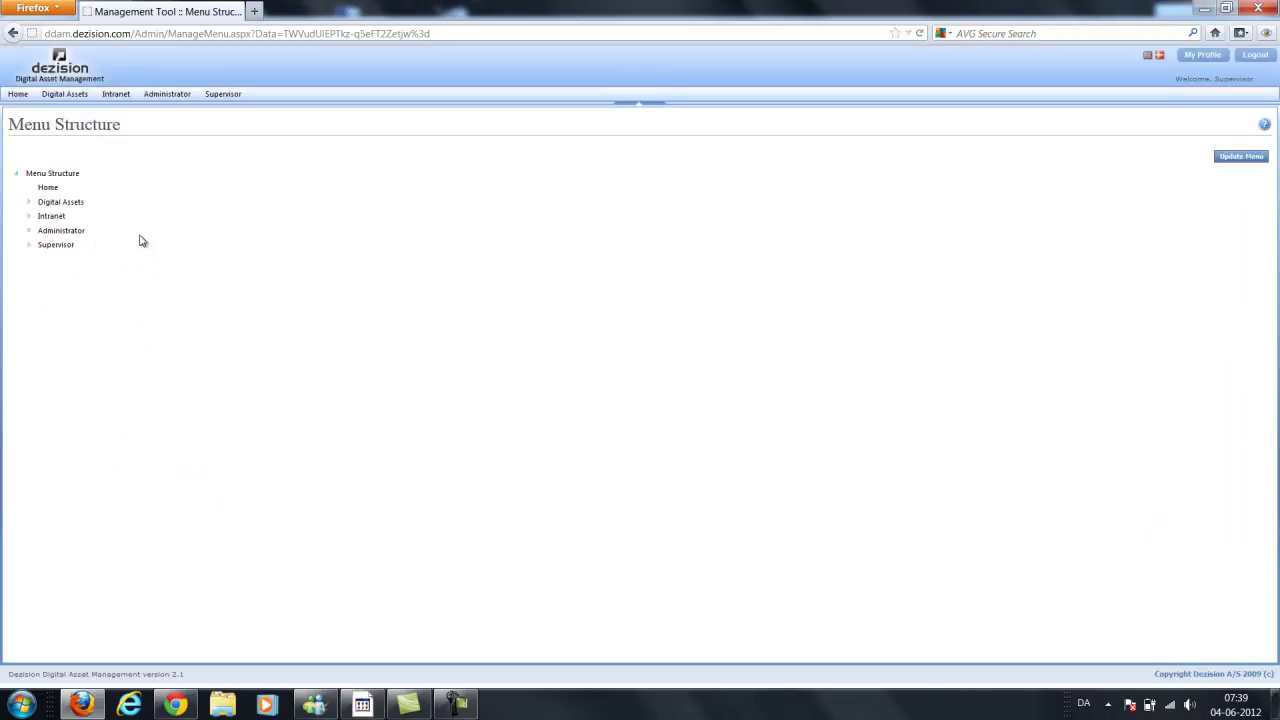
Examine the user role security settings of the first Mad.jpg entry in Manage Contents and close it without changes.
{"action": "mouse_move", "coordinate": [64, 94]}
{"action": "mouse_move", "coordinate": [66, 137]}
{"action": "left_click", "coordinate": [150, 138]}
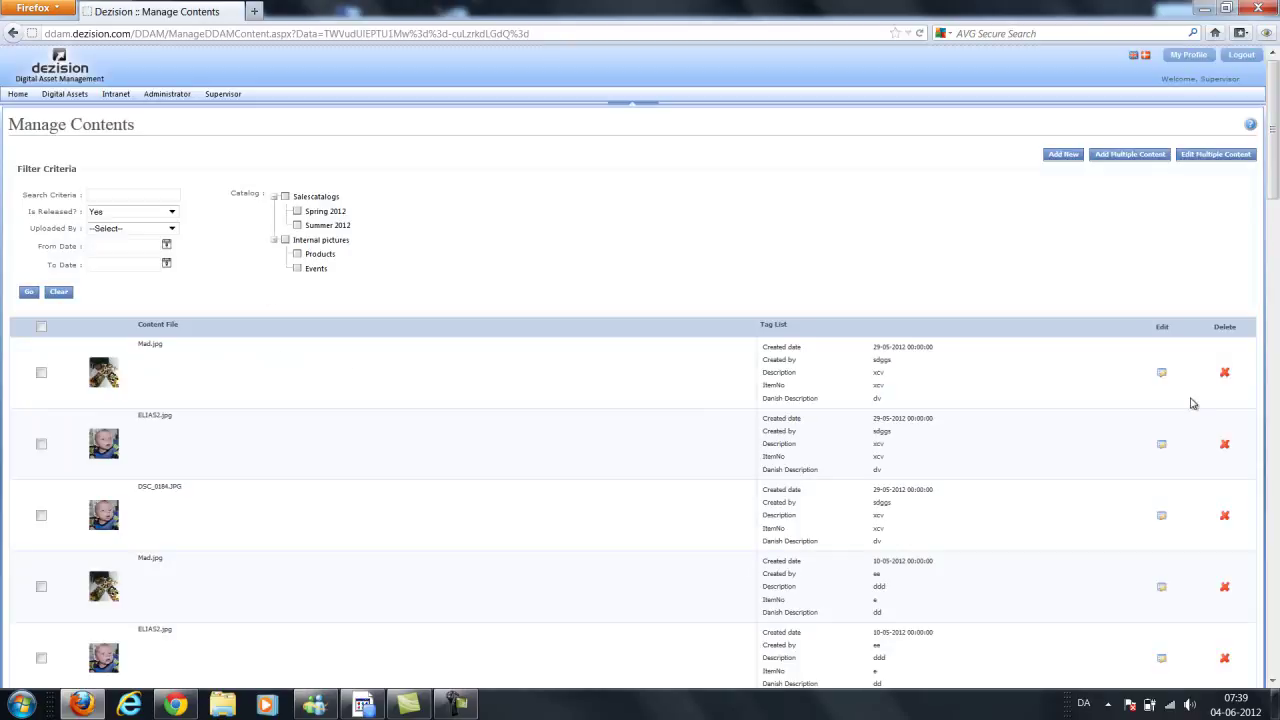
{"action": "left_click", "coordinate": [1162, 374]}
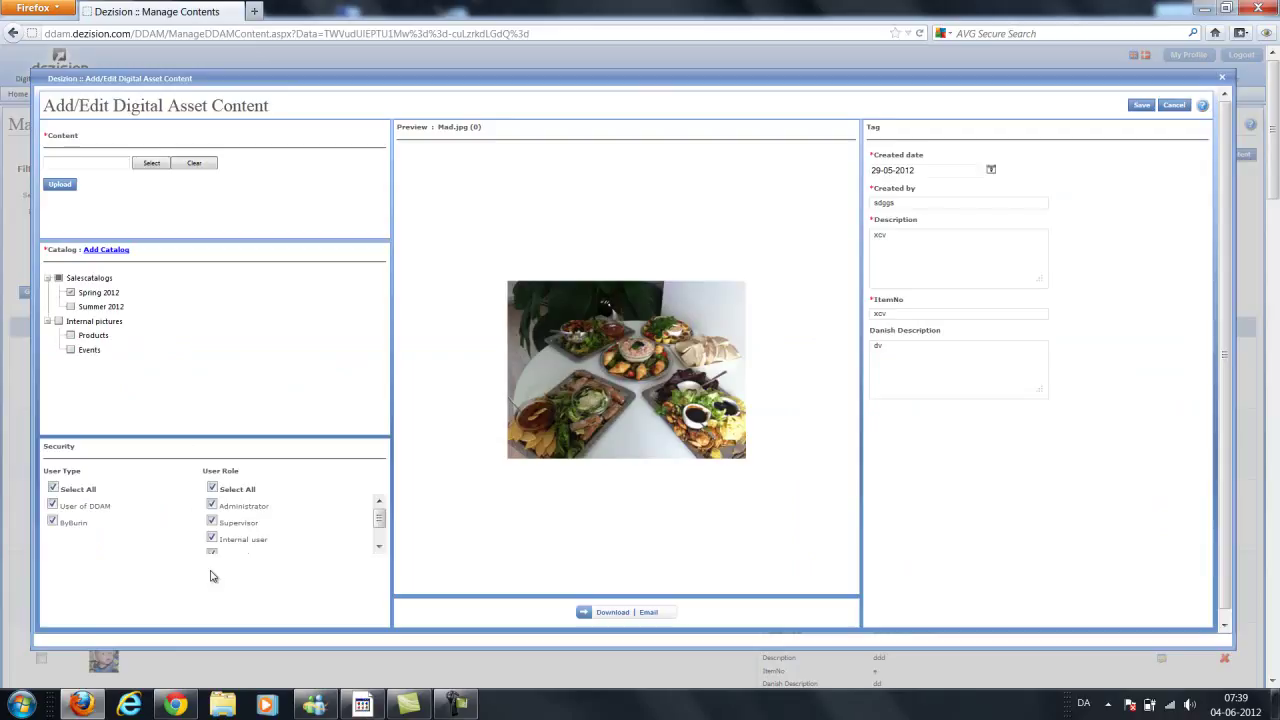
{"action": "left_click_drag", "start_coordinate": [380, 518], "coordinate": [378, 546]}
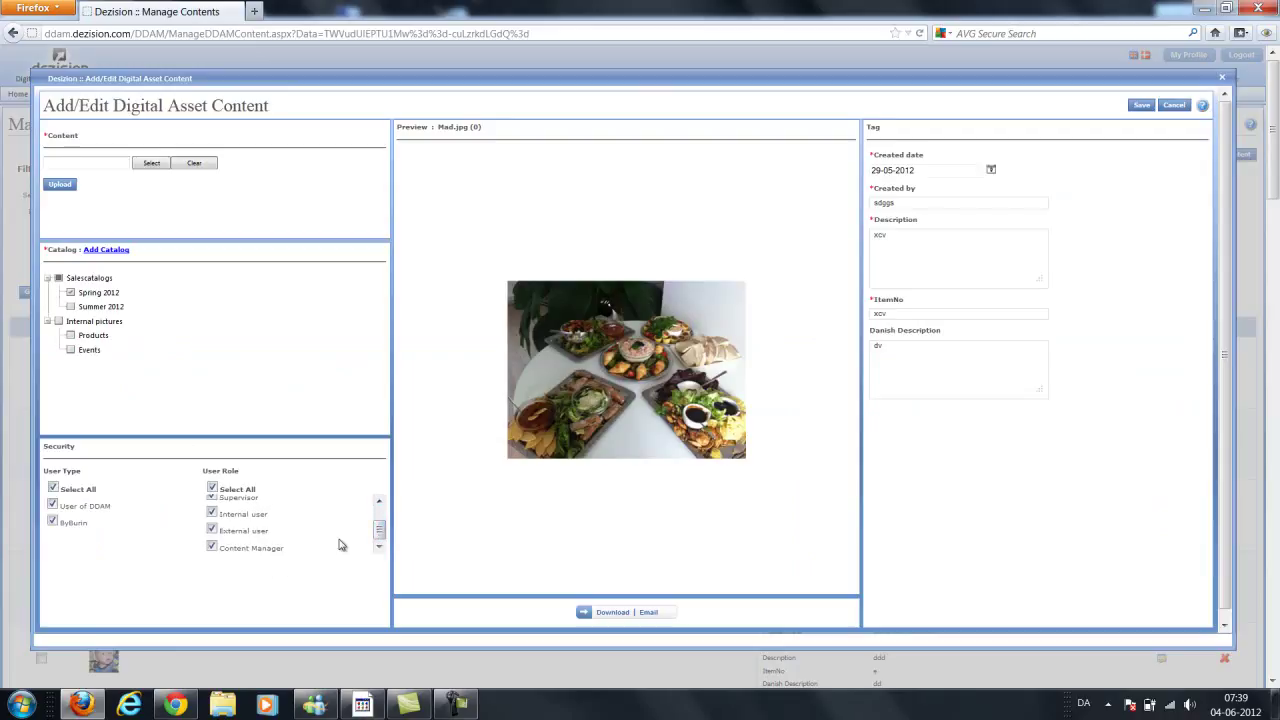
{"action": "left_click", "coordinate": [1175, 108]}
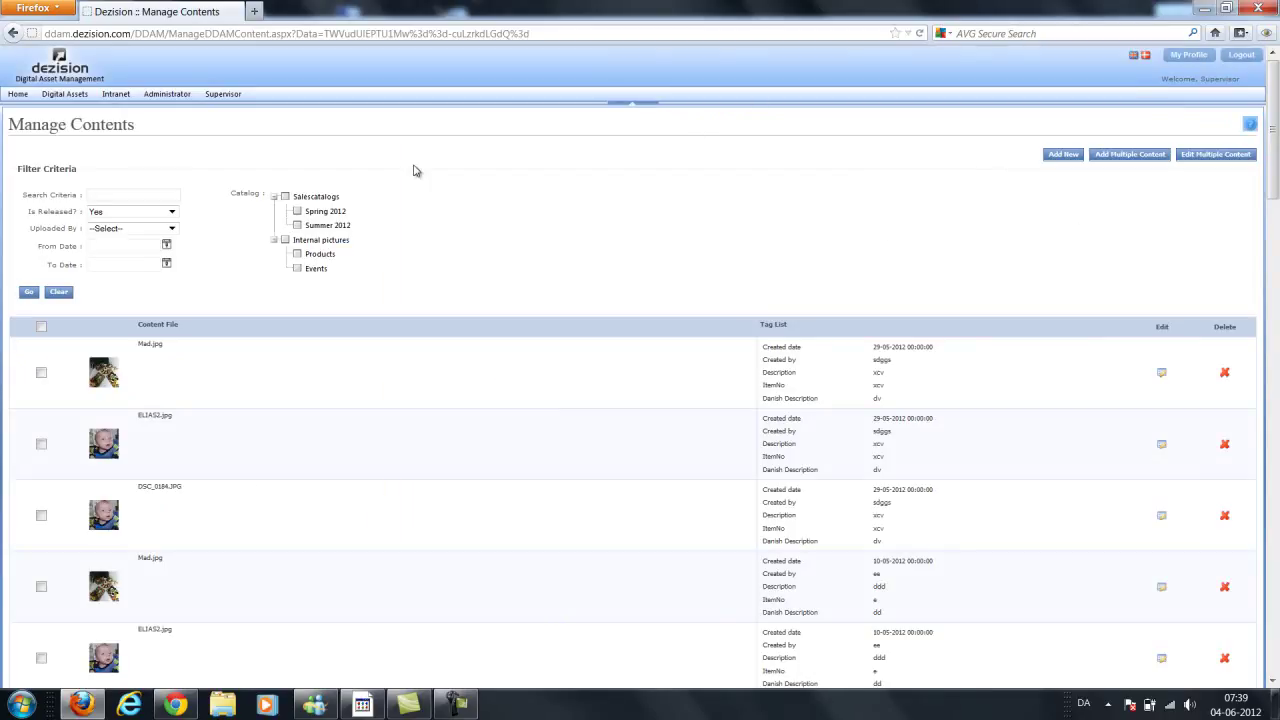
Add a new user role named Test with the description Test, make Supervisor responsible for it and save it.
{"action": "mouse_move", "coordinate": [229, 100]}
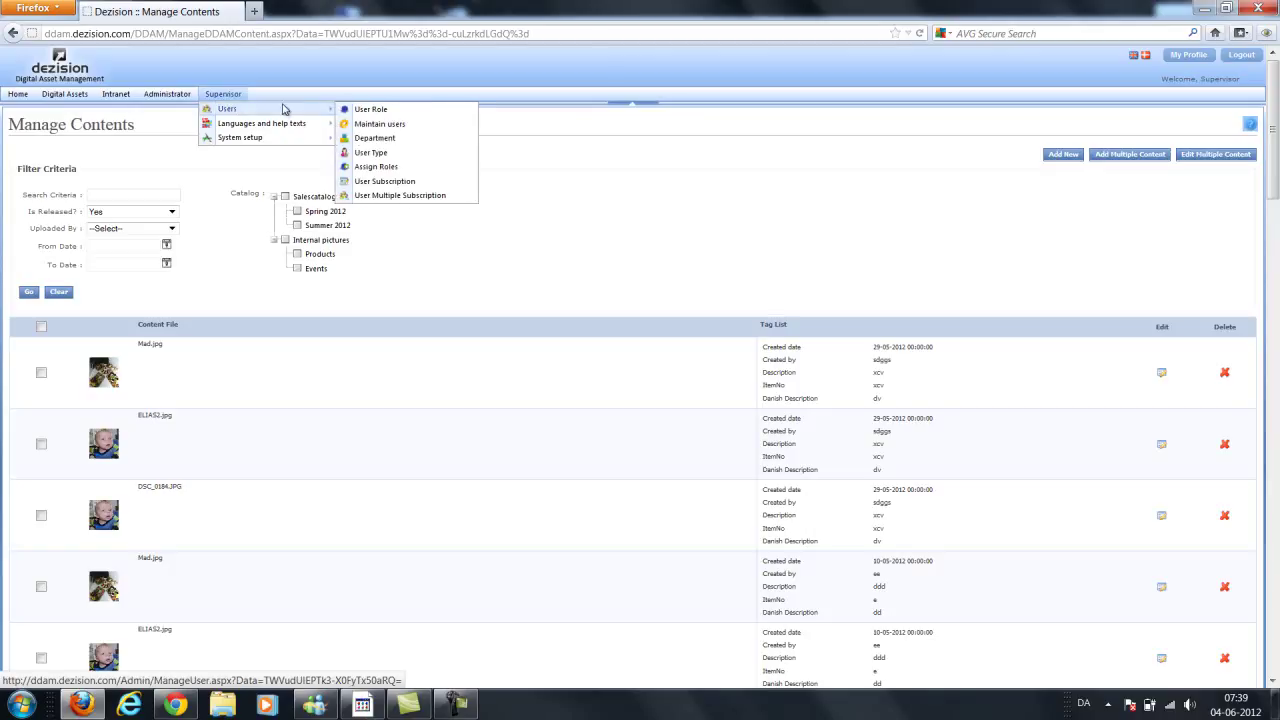
{"action": "left_click", "coordinate": [360, 112]}
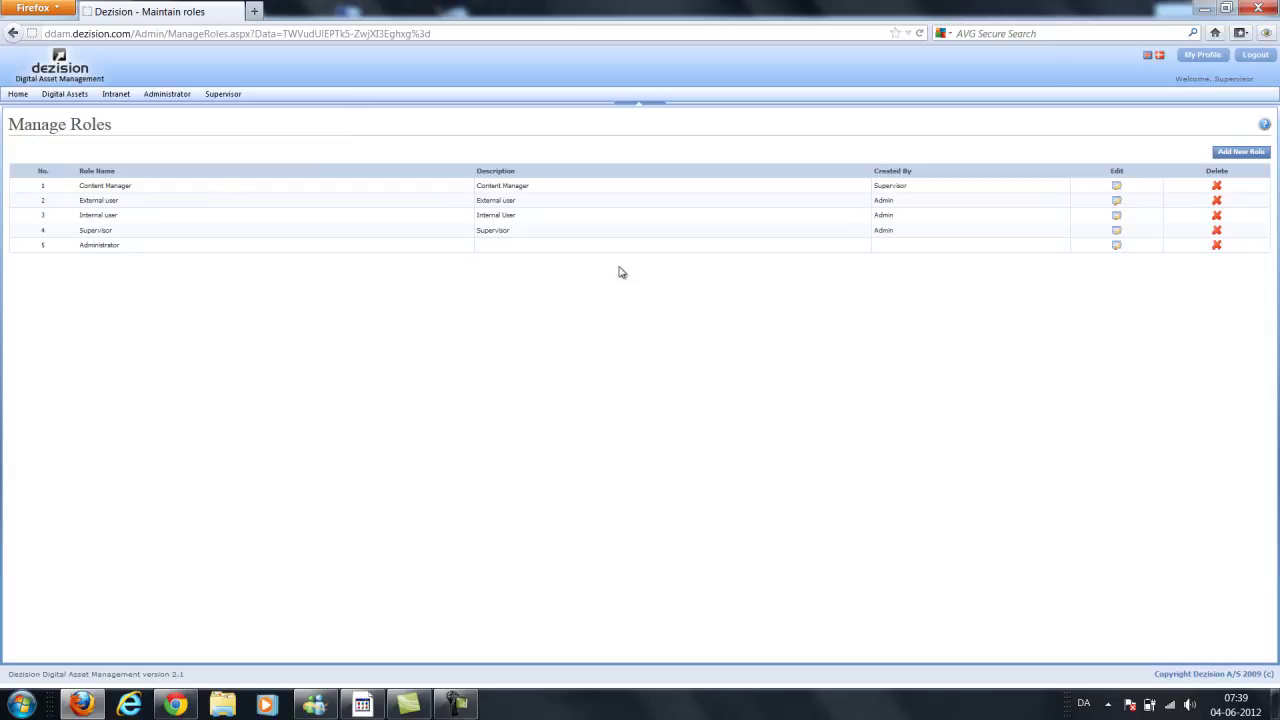
{"action": "left_click", "coordinate": [1229, 153]}
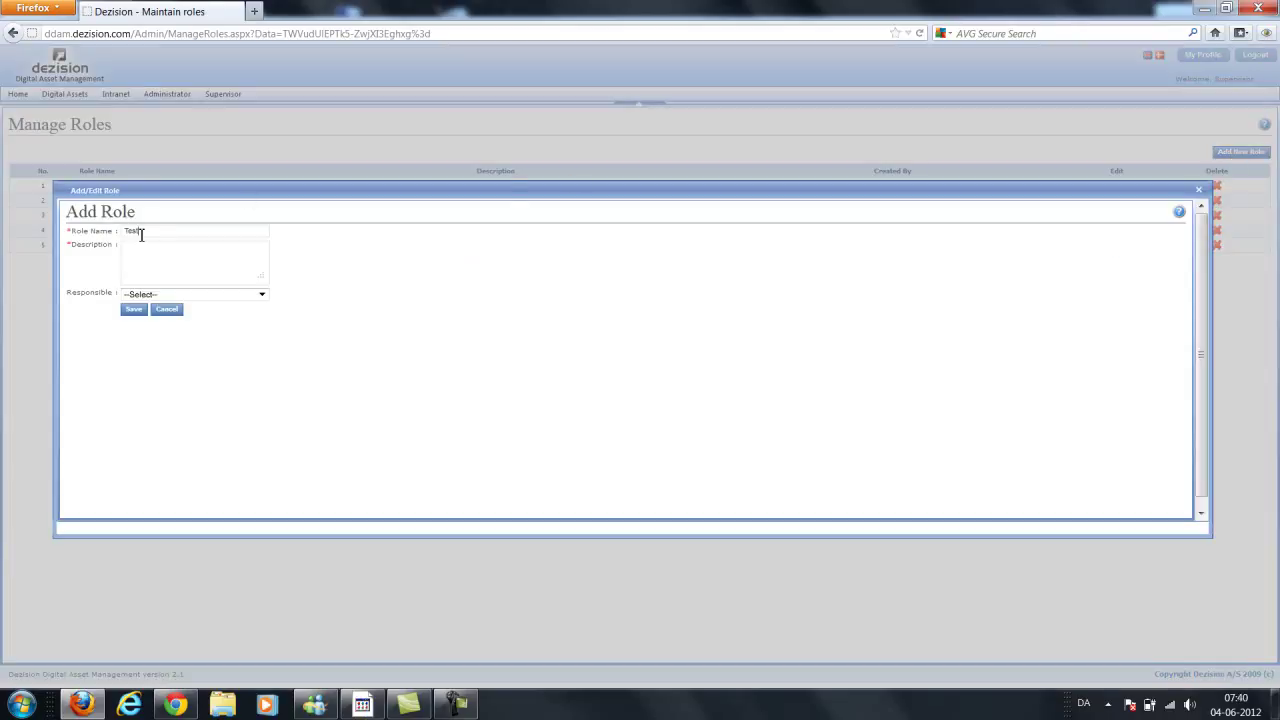
{"action": "key", "text": "Tab"}
{"action": "key", "text": "alt+Down"}
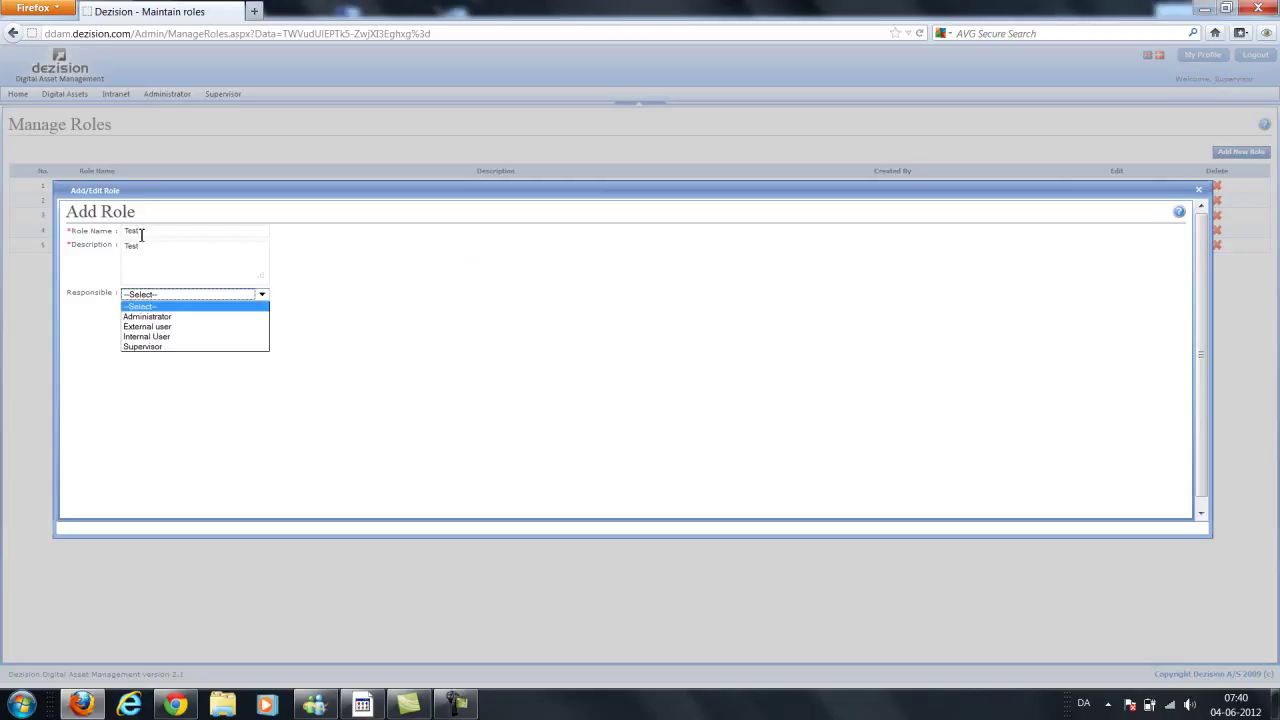
{"action": "left_click", "coordinate": [130, 317]}
{"action": "left_click", "coordinate": [137, 296]}
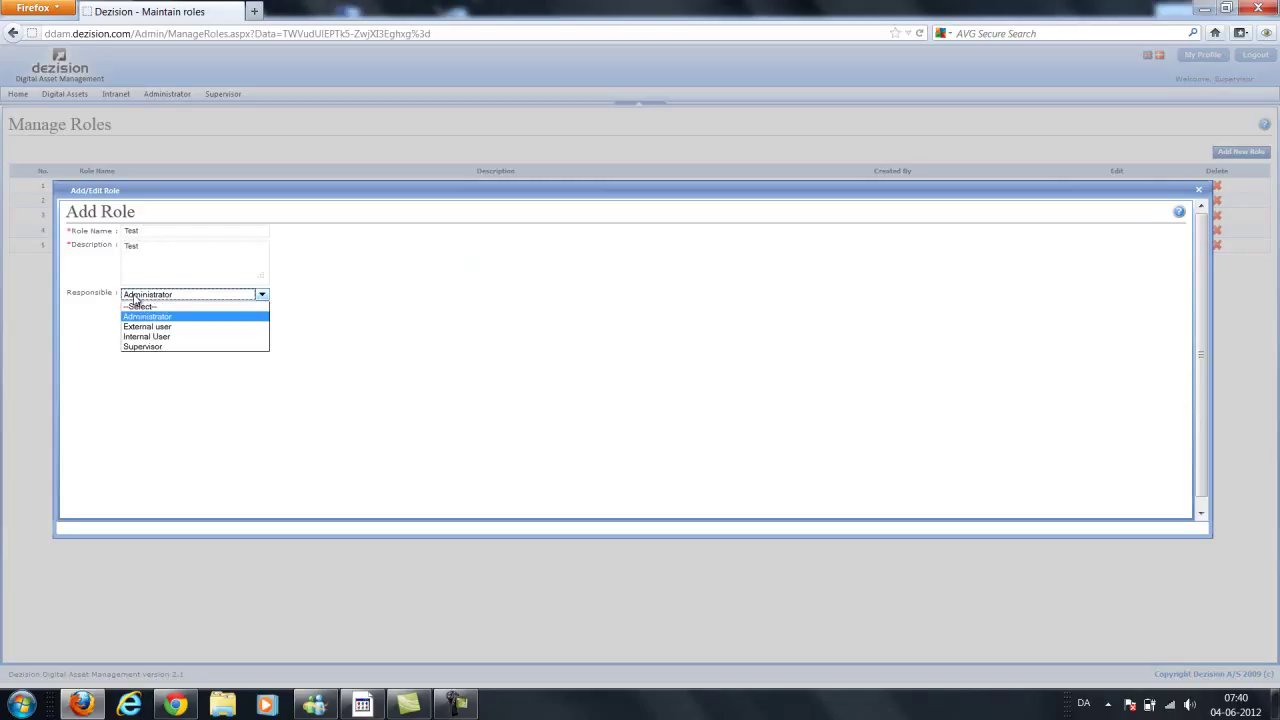
{"action": "left_click", "coordinate": [146, 346]}
{"action": "left_click", "coordinate": [133, 309]}
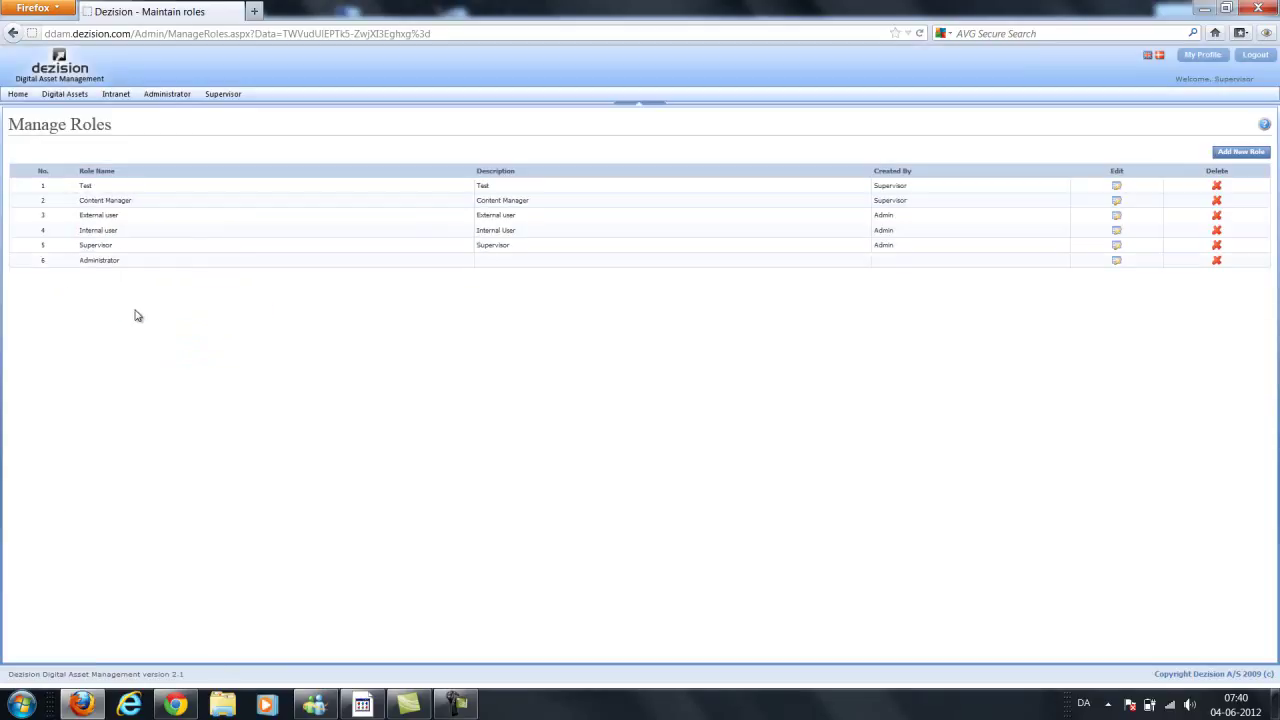
Grant the Test user role access to the first Mad.jpg entry in Manage Contents and save the content.
{"action": "mouse_move", "coordinate": [62, 100]}
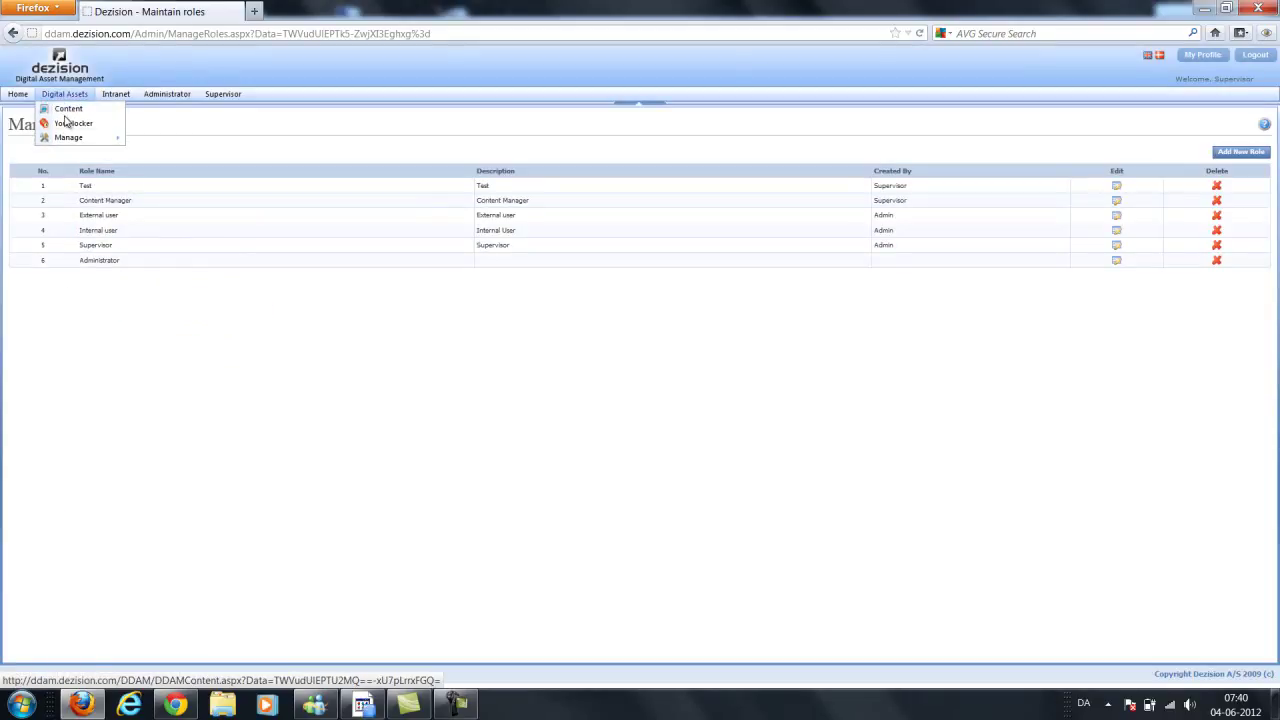
{"action": "mouse_move", "coordinate": [70, 137]}
{"action": "left_click", "coordinate": [135, 139]}
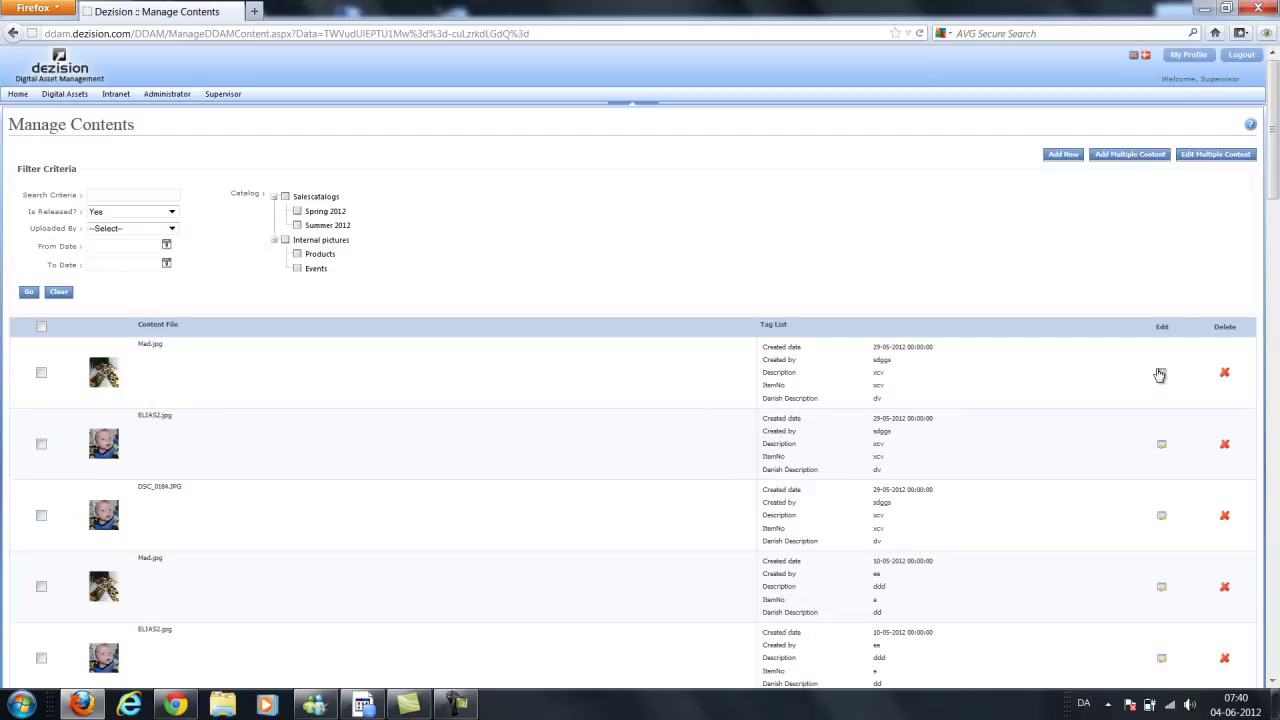
{"action": "left_click", "coordinate": [1161, 373]}
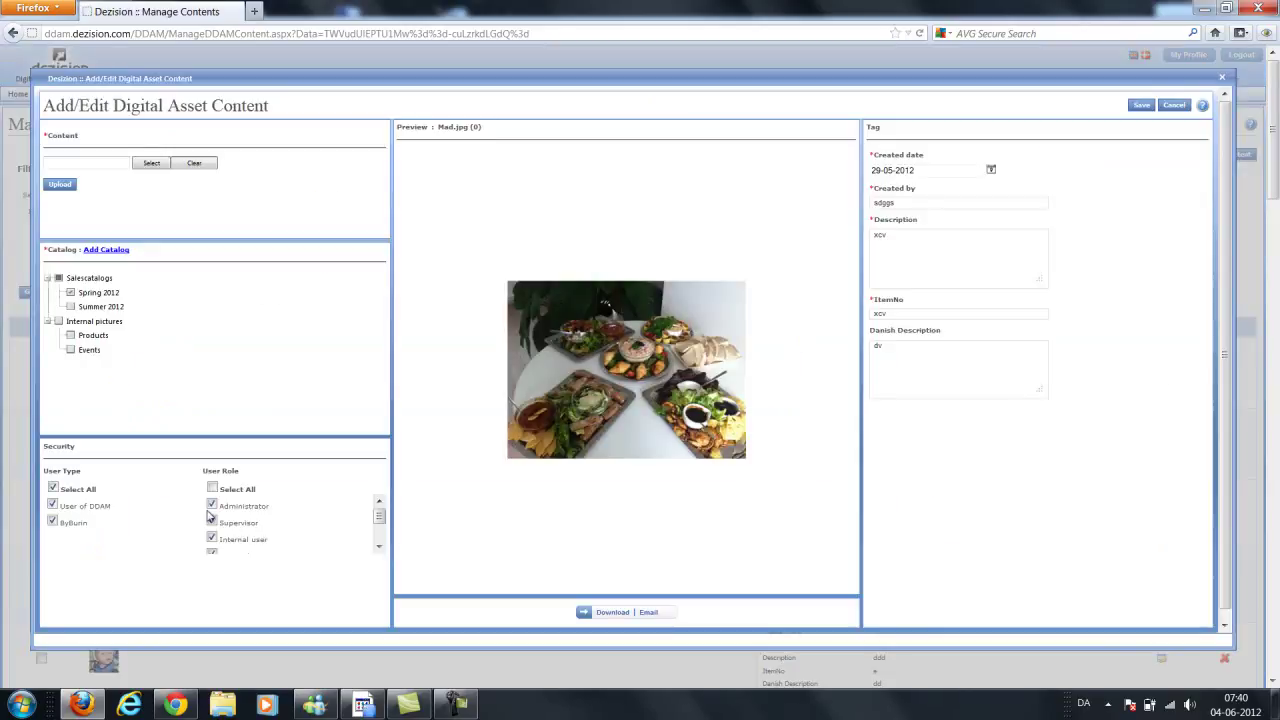
{"action": "left_click", "coordinate": [378, 531]}
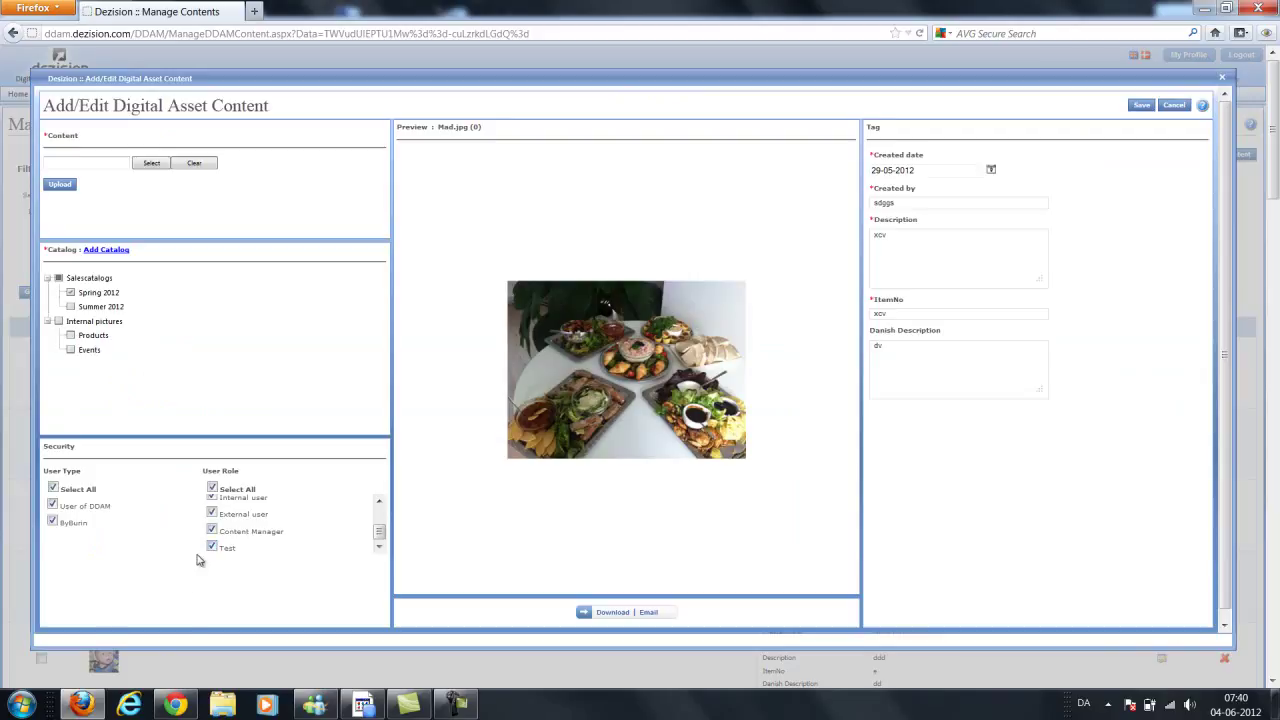
{"action": "left_click", "coordinate": [1140, 107]}
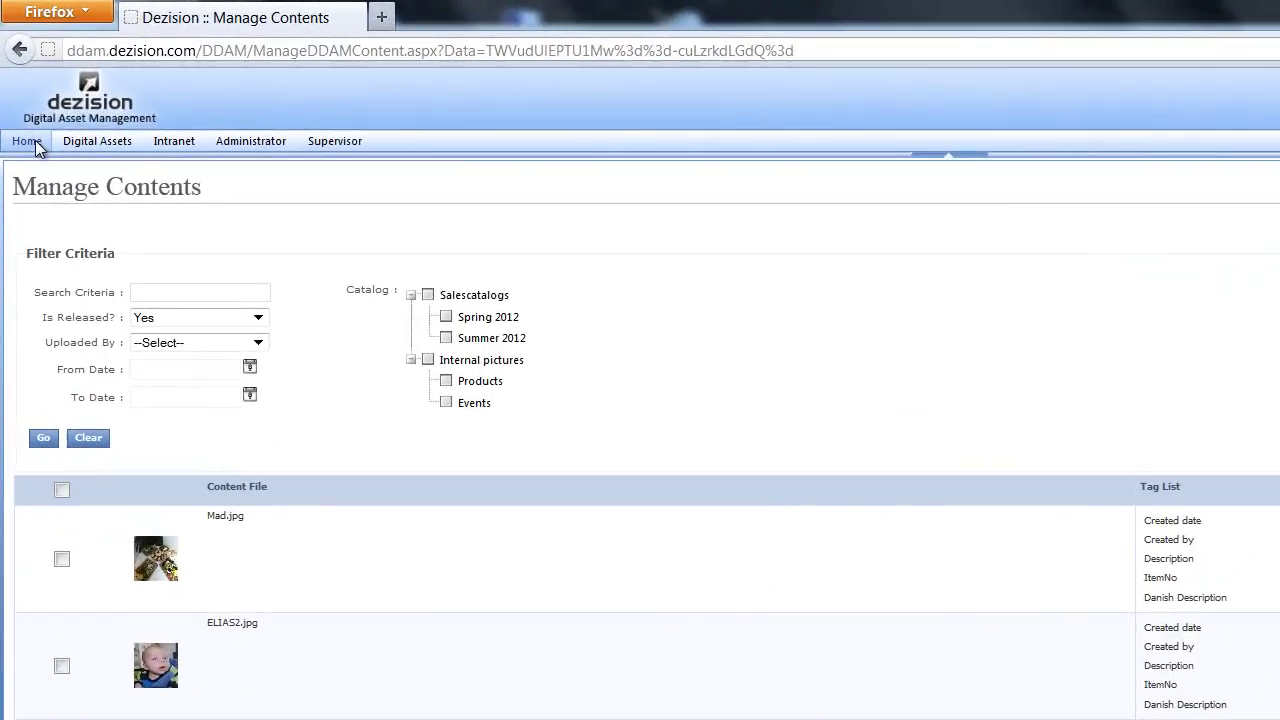
Go to the home page and examine the encrypted Data parameter in its web address.
{"action": "left_click", "coordinate": [24, 94]}
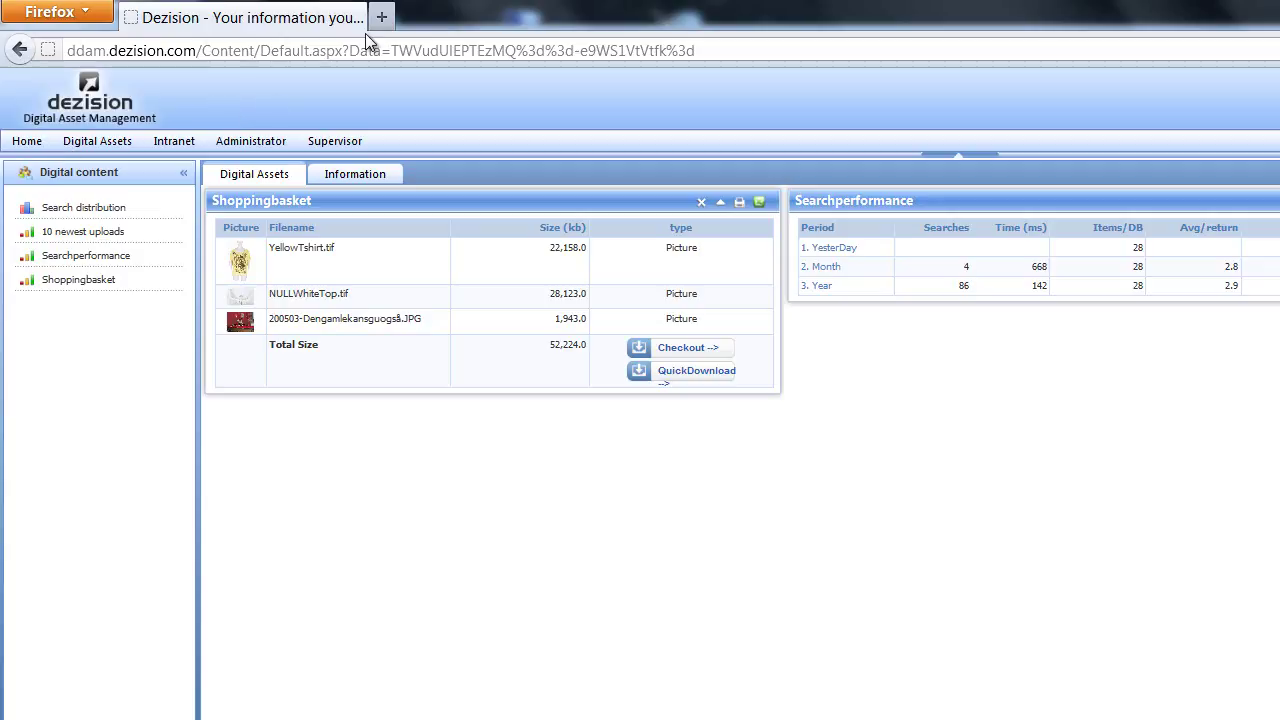
{"action": "left_click_drag", "start_coordinate": [391, 50], "coordinate": [730, 38]}
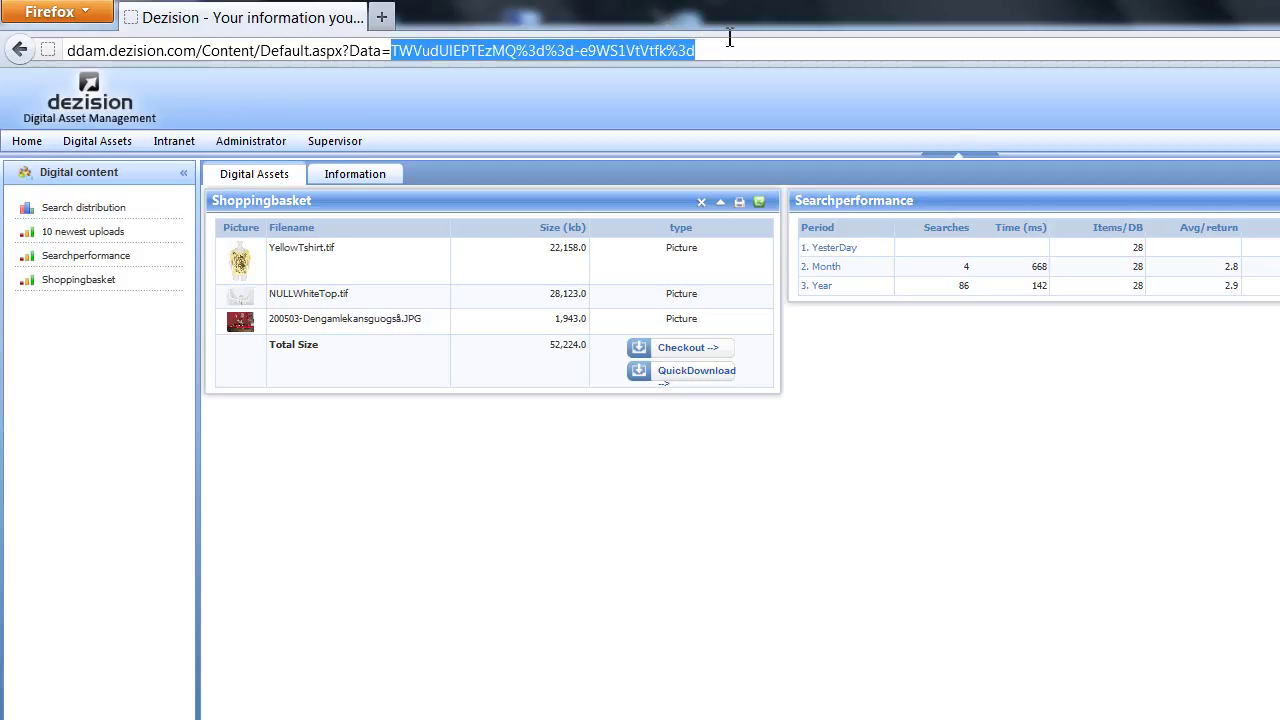
{"action": "key", "text": "Right"}
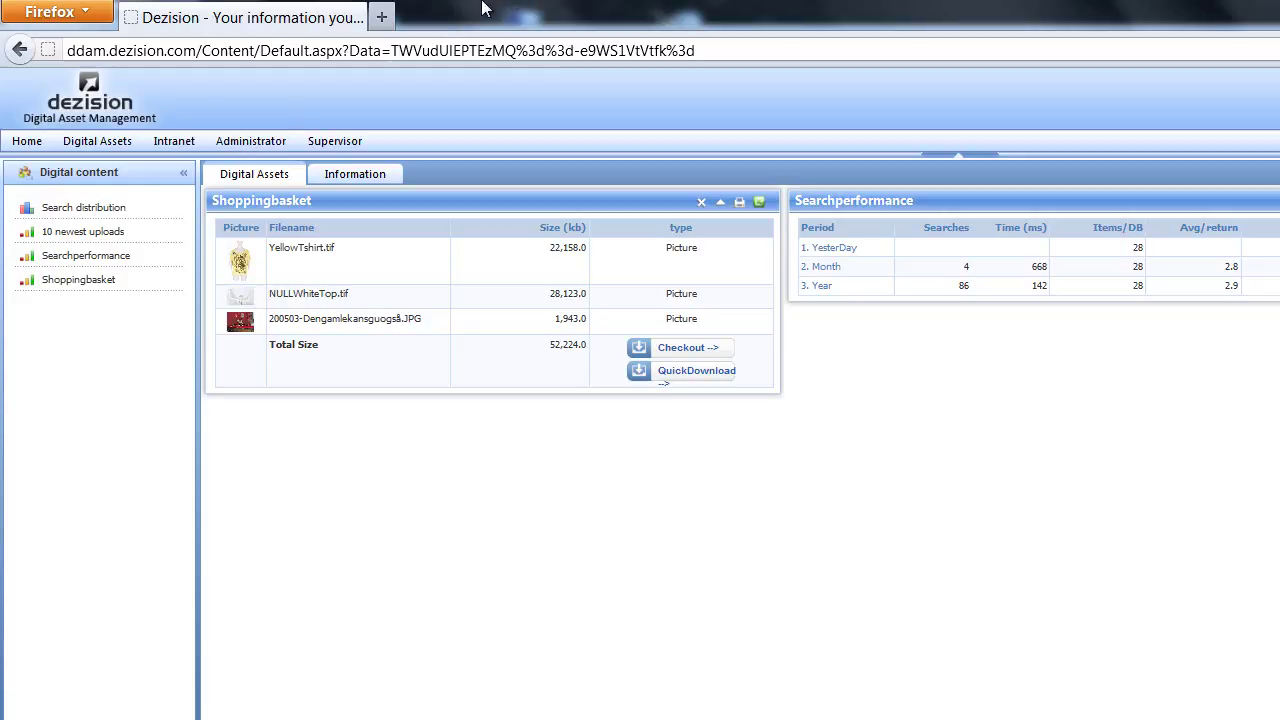
Open the browser's Tamper Data add-on and move its window away from the site's menu bar.
{"action": "key", "text": "alt"}
{"action": "left_click", "coordinate": [444, 12]}
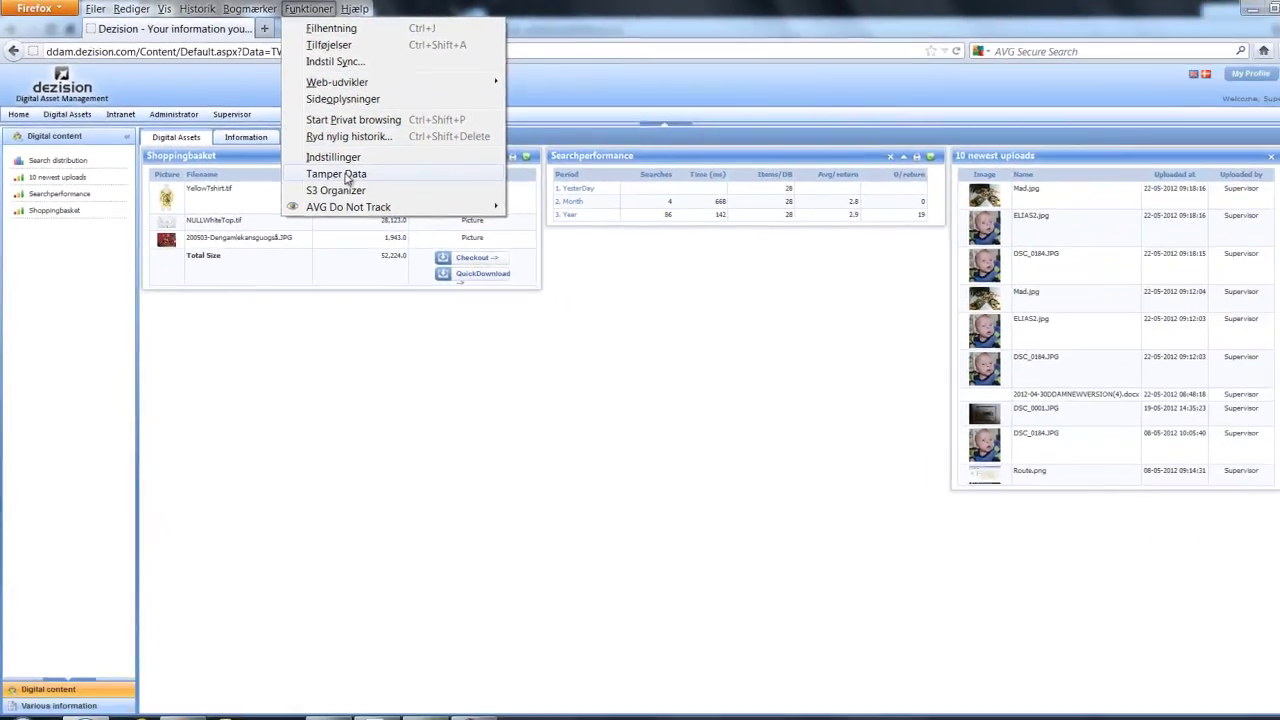
{"action": "left_click", "coordinate": [450, 248]}
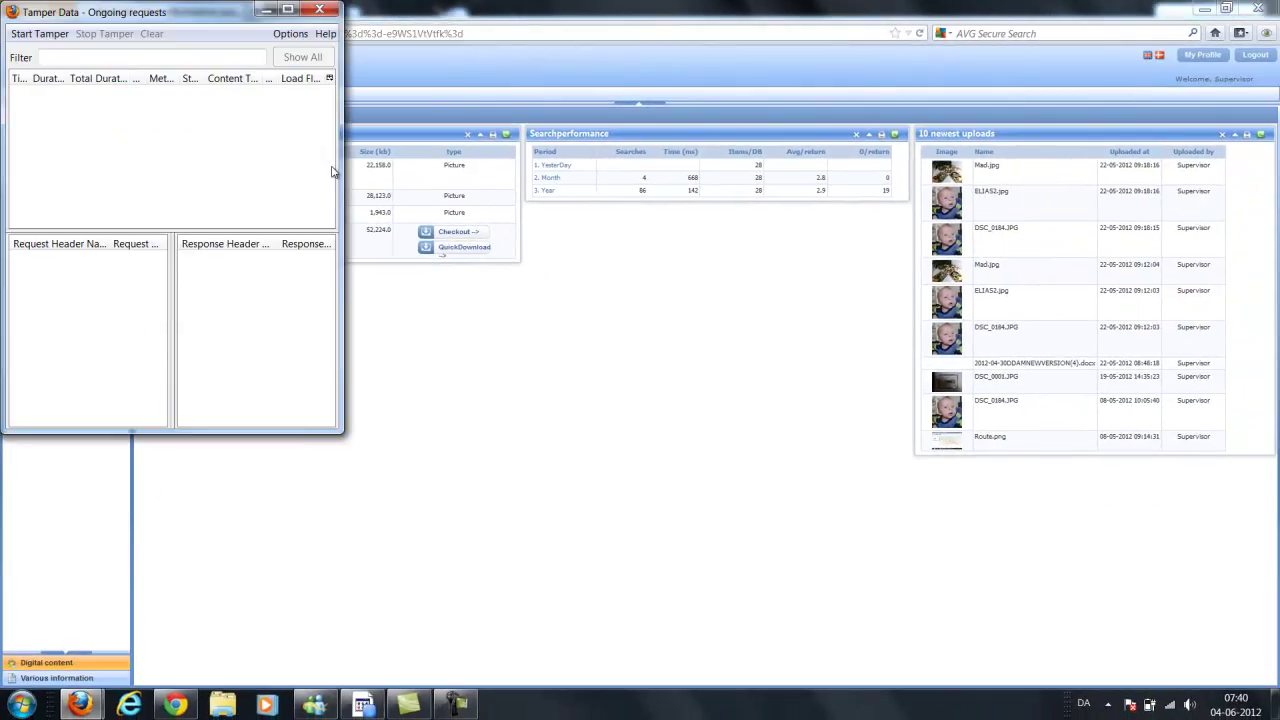
{"action": "left_click_drag", "start_coordinate": [208, 17], "coordinate": [502, 243]}
Open the Digital Assets content page, bring Tamper Data back in front and start tampering with requests.
{"action": "left_click", "coordinate": [60, 93]}
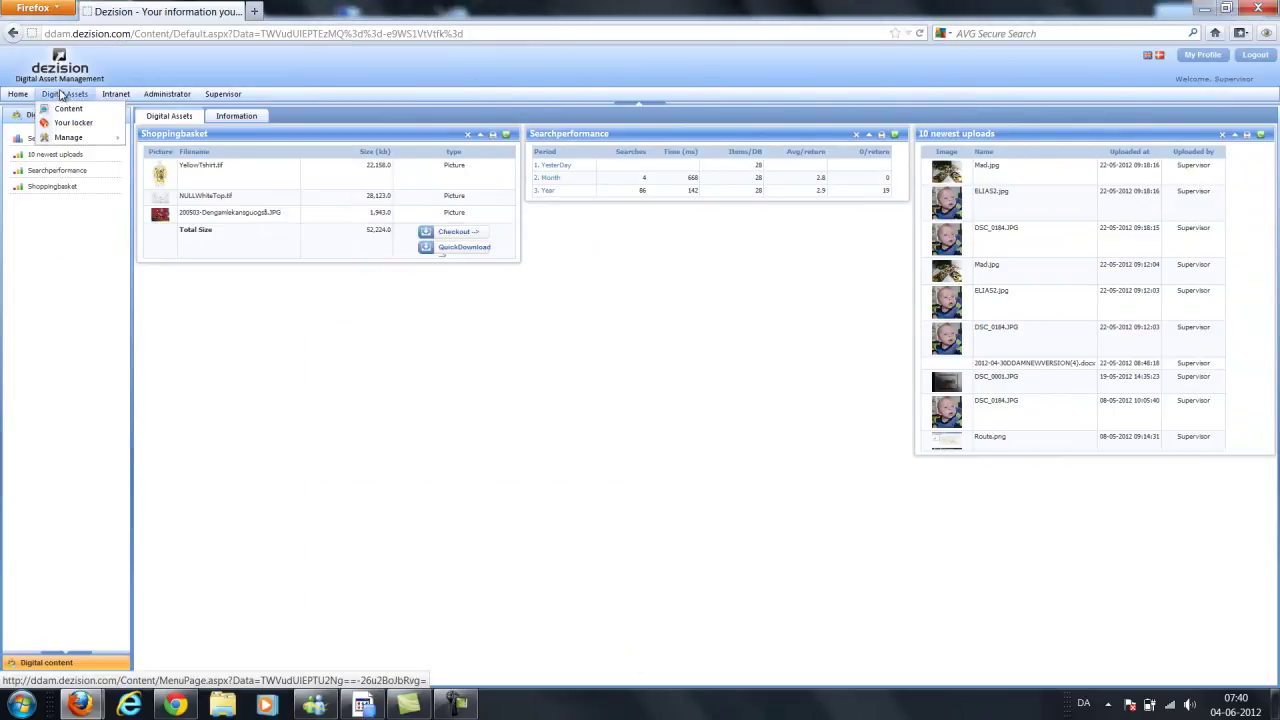
{"action": "left_click", "coordinate": [37, 160]}
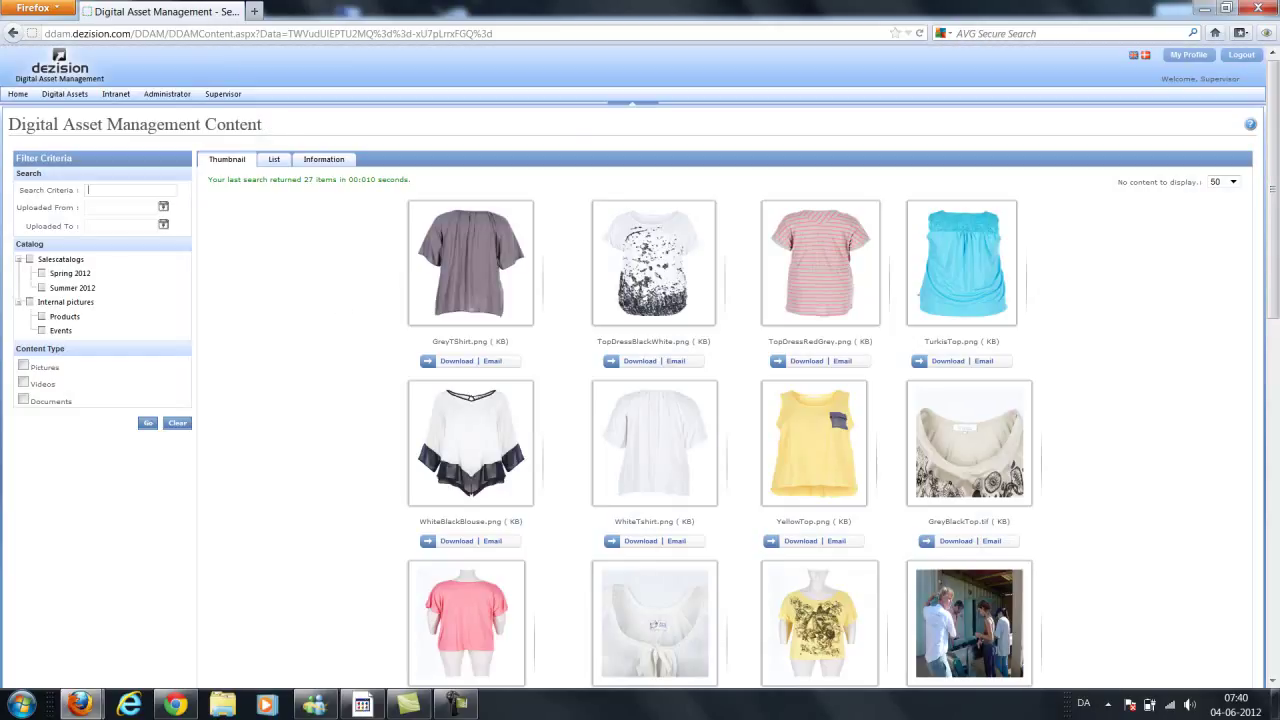
{"action": "key", "text": "alt"}
{"action": "left_click", "coordinate": [297, 8]}
{"action": "left_click", "coordinate": [326, 168]}
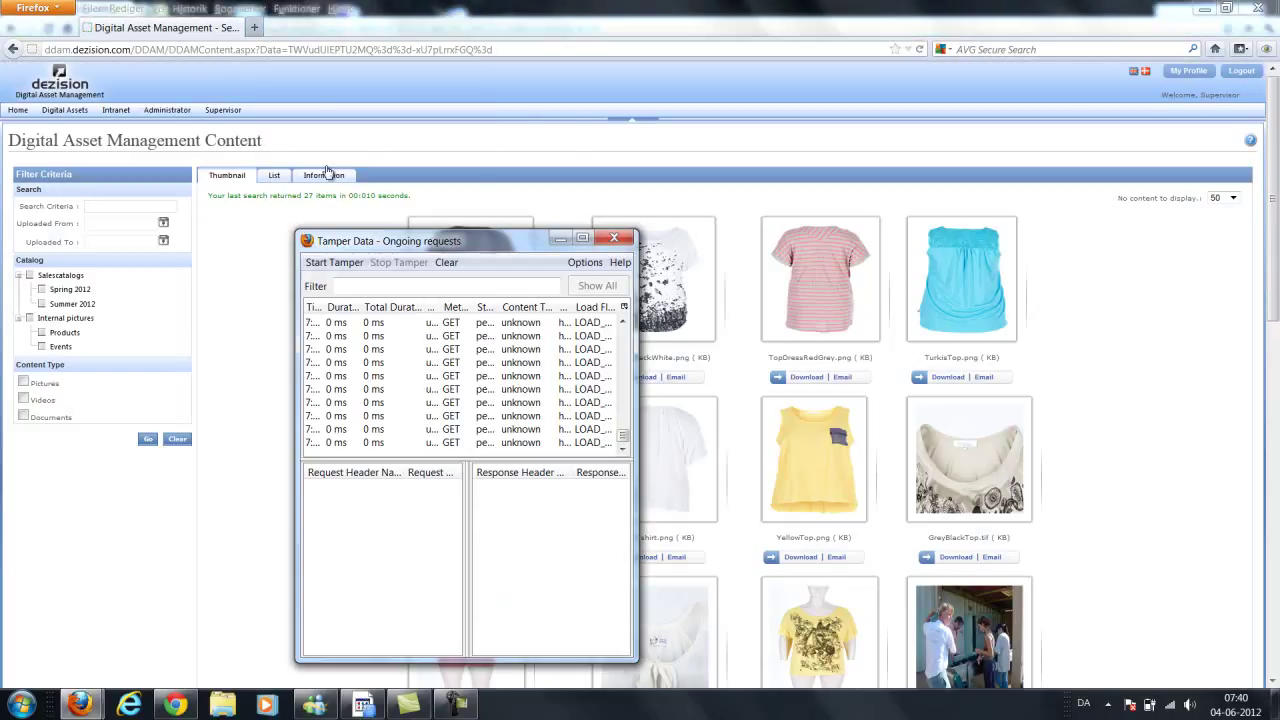
{"action": "left_click", "coordinate": [332, 262]}
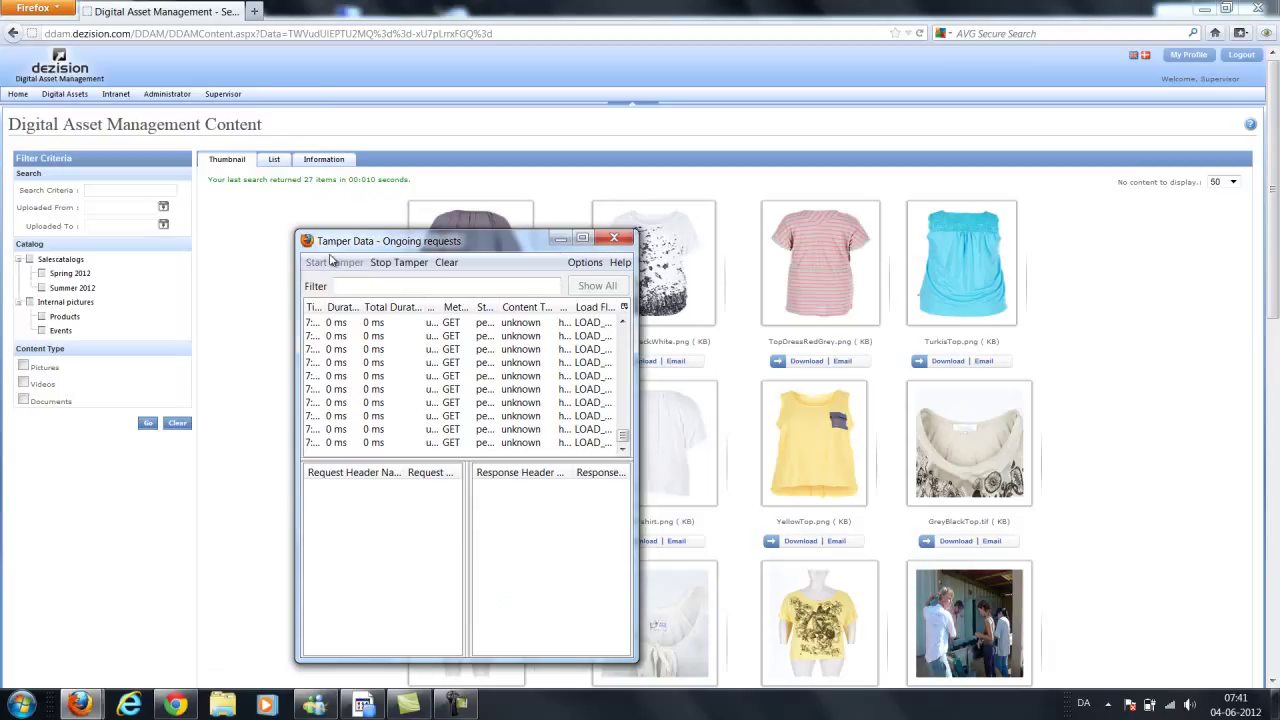
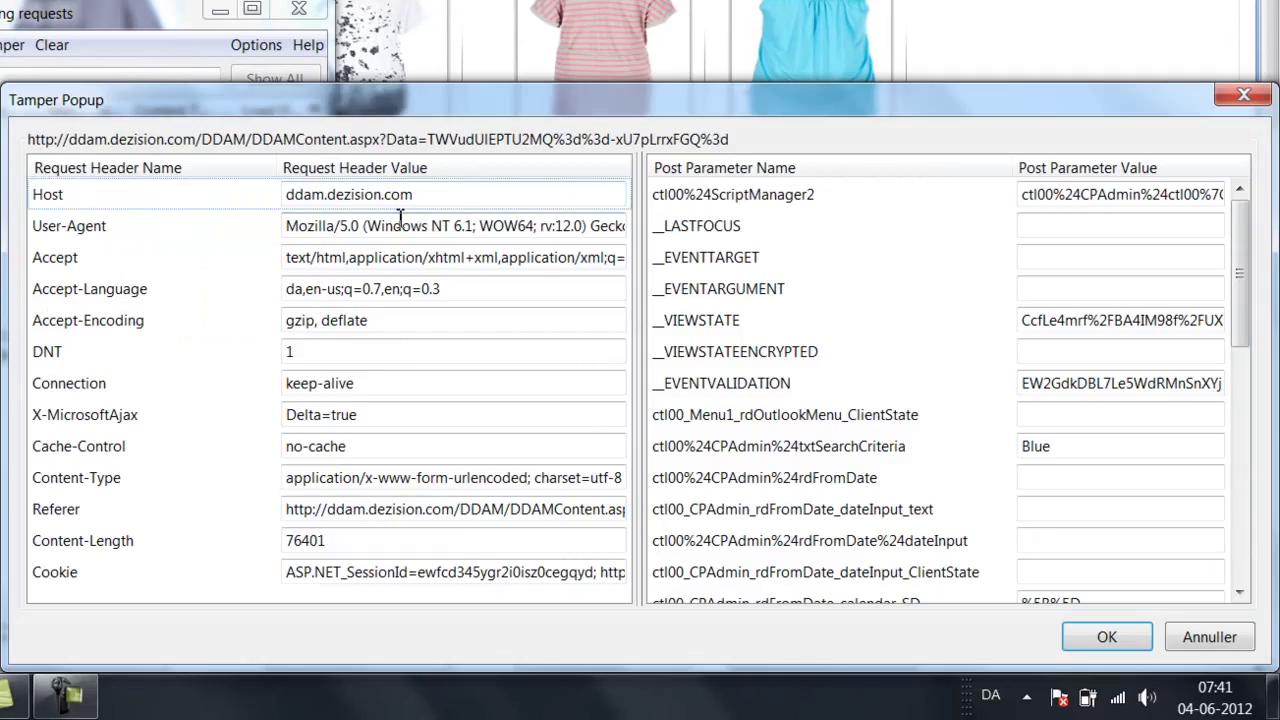
Examine the headers and post parameters of the intercepted content search for Blue, down to the end of the parameter list.
{"action": "left_click_drag", "start_coordinate": [784, 120], "coordinate": [522, 17]}
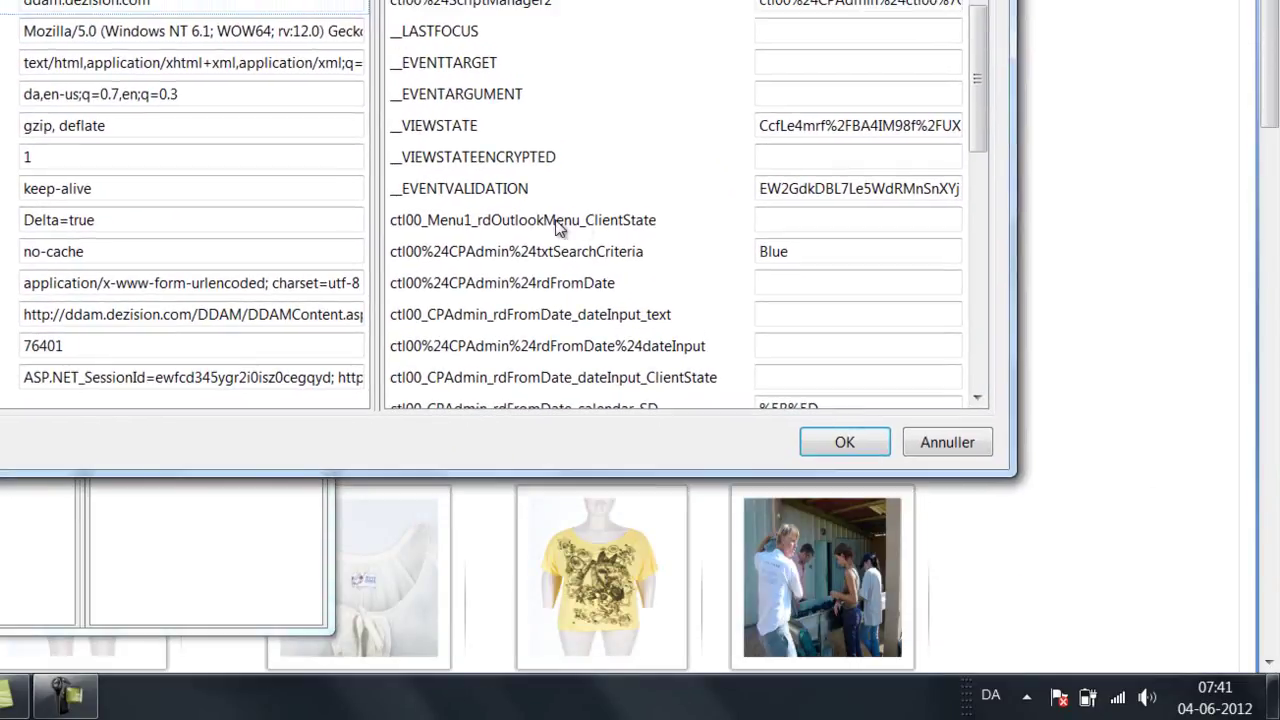
{"action": "left_click_drag", "start_coordinate": [799, 253], "coordinate": [748, 252]}
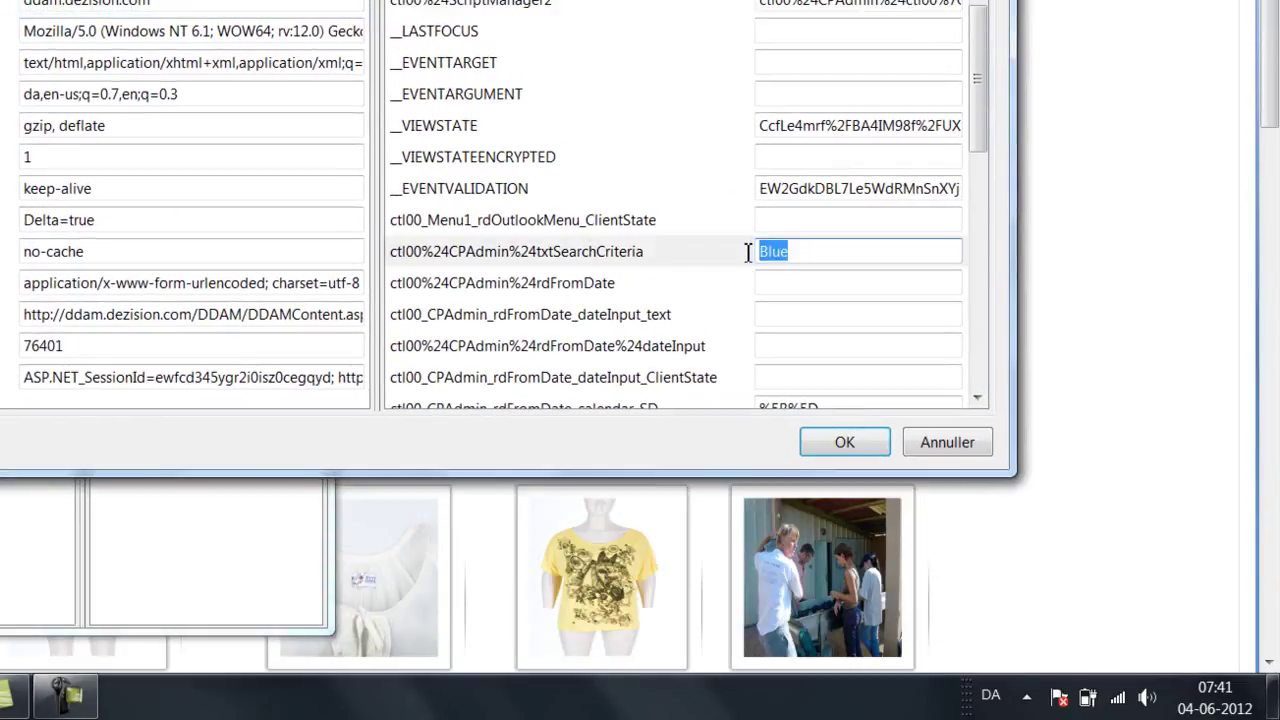
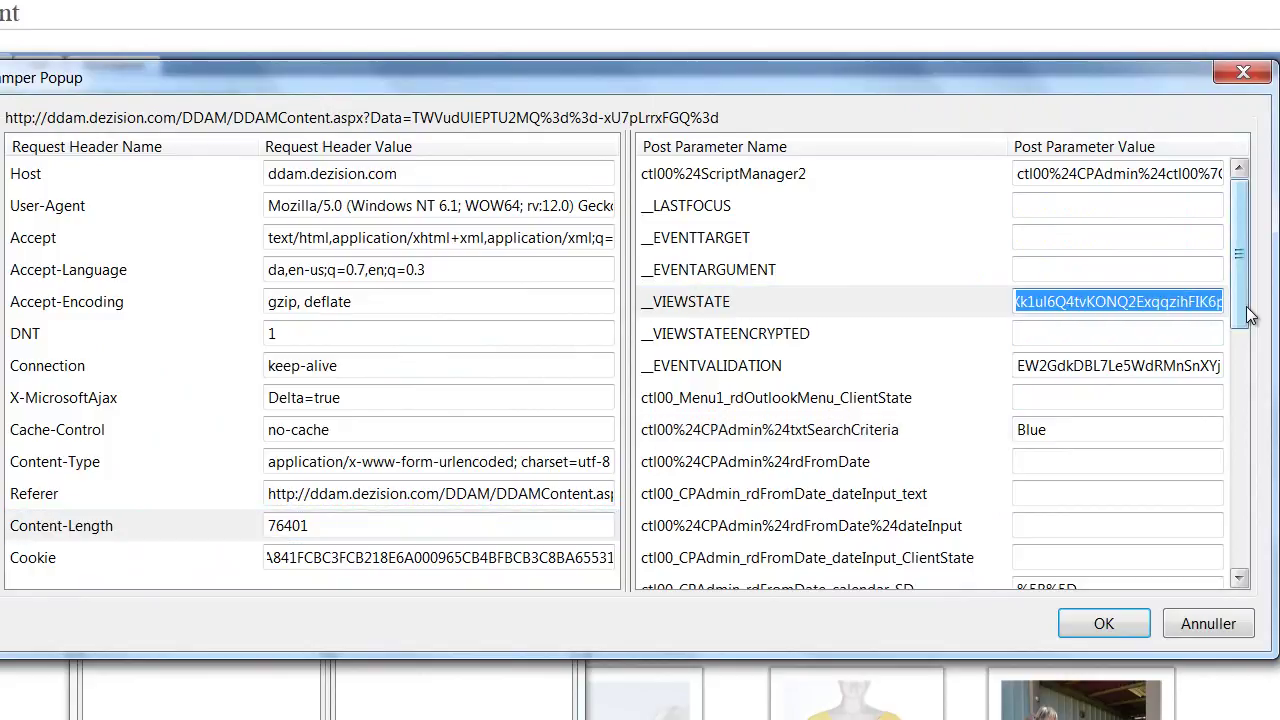
{"action": "left_click", "coordinate": [1242, 378]}
{"action": "left_click_drag", "start_coordinate": [1243, 378], "coordinate": [1207, 516]}
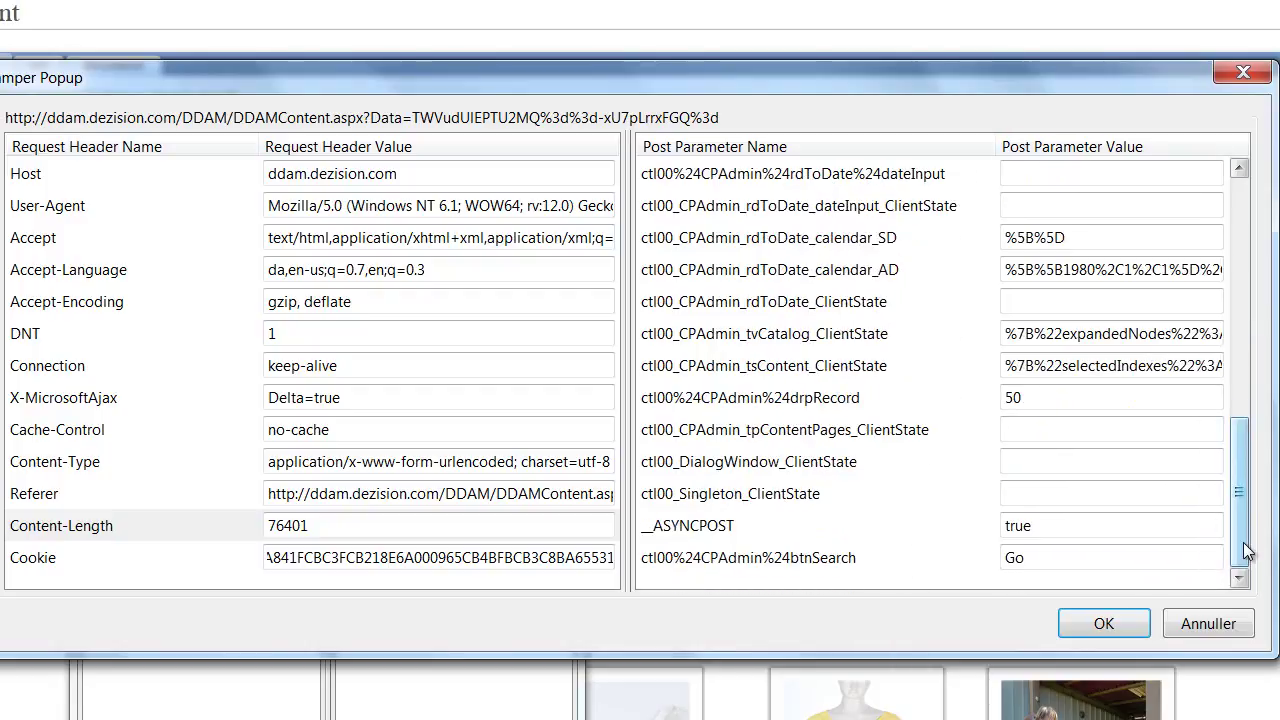